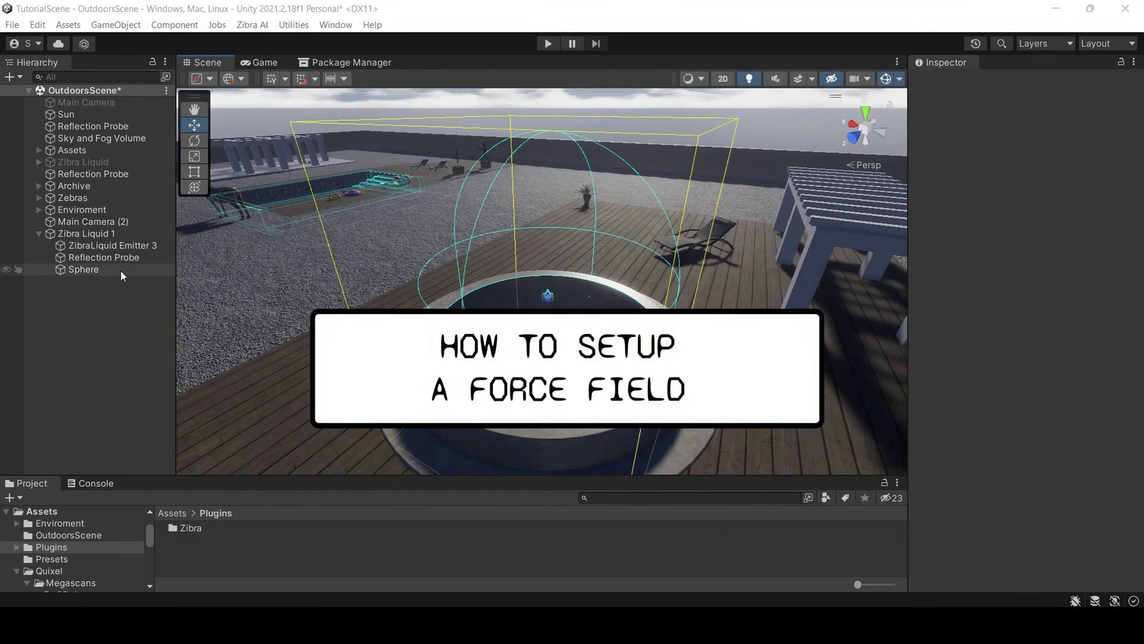
Step: Add ZibraLiquid Force Field 2 as a child of Zibra Liquid 1
right_click(115, 239)
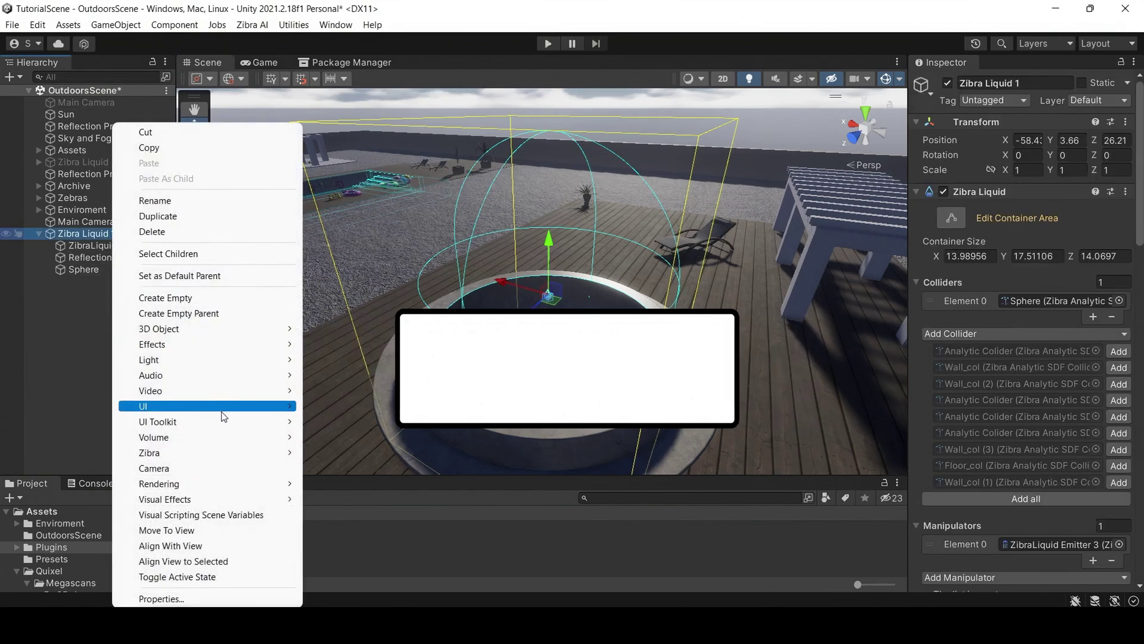
left_click(403, 512)
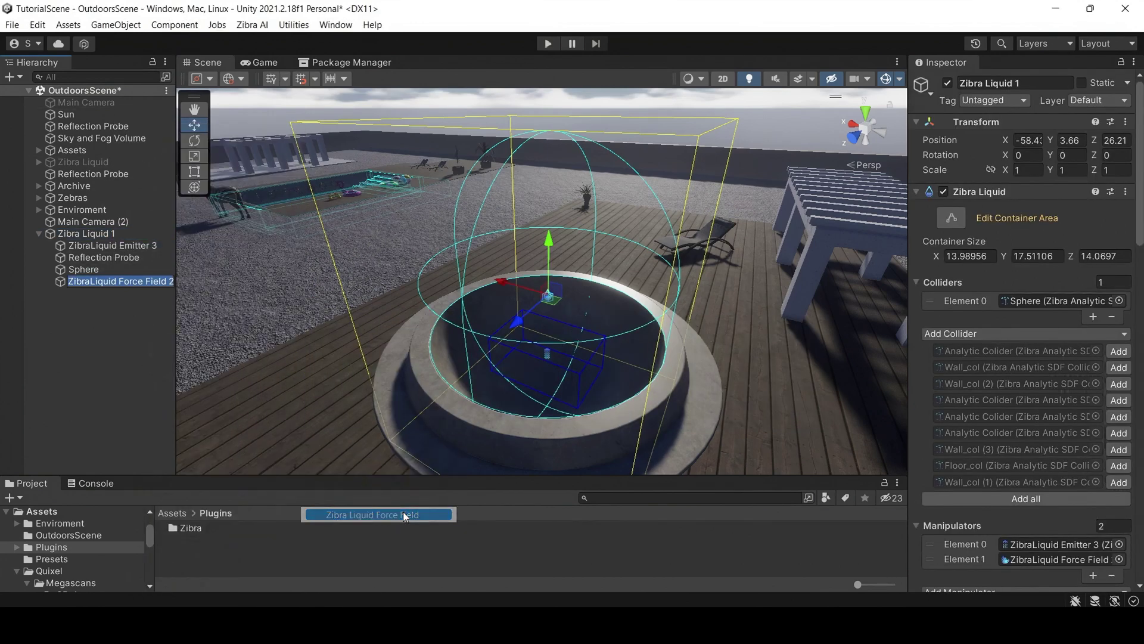
scroll(653, 363, "up", 4)
left_click_drag(652, 363, 630, 252)
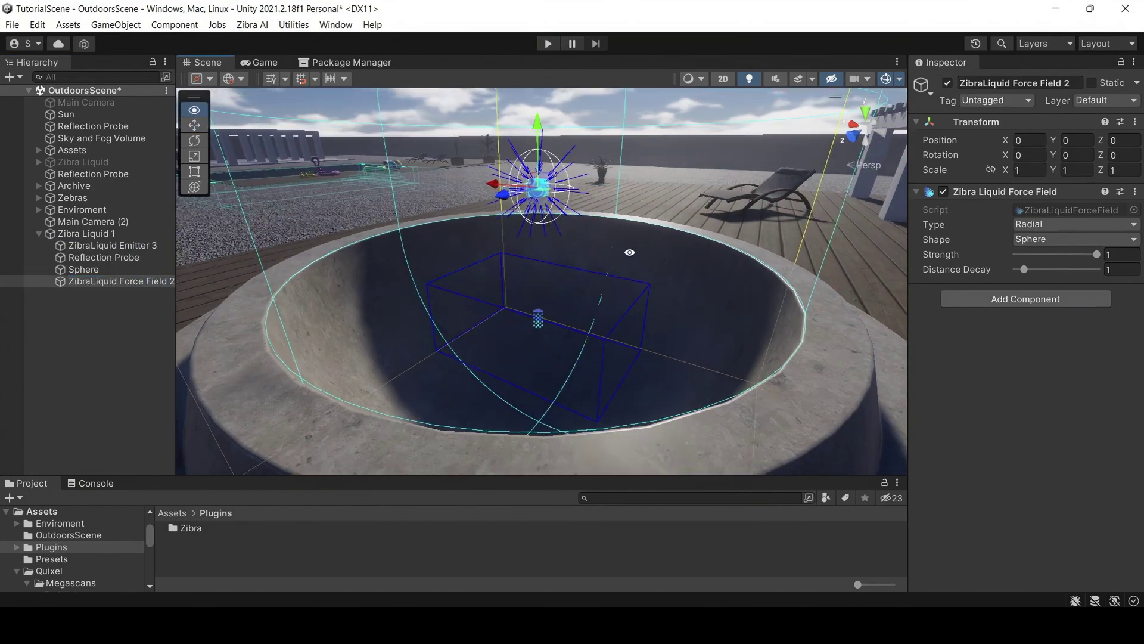
Step: Lower the force field into the fountain bowl and keep its type Radial
left_click_drag(545, 226, 545, 238)
left_click_drag(608, 250, 676, 248, "alt")
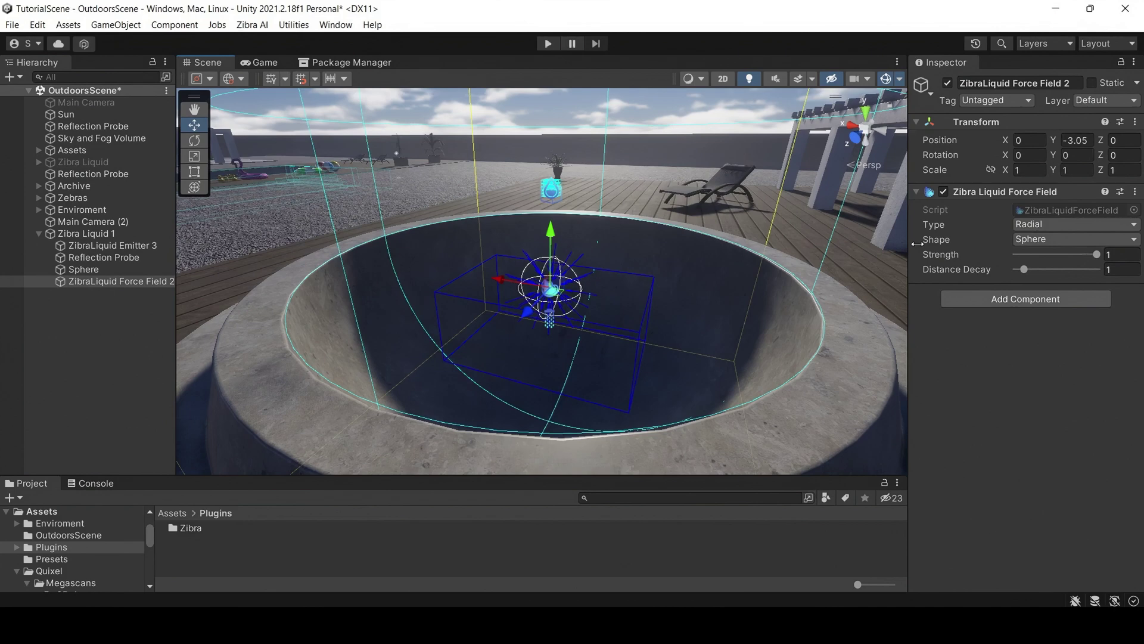
left_click(1022, 391)
left_click_drag(780, 329, 763, 332, "alt")
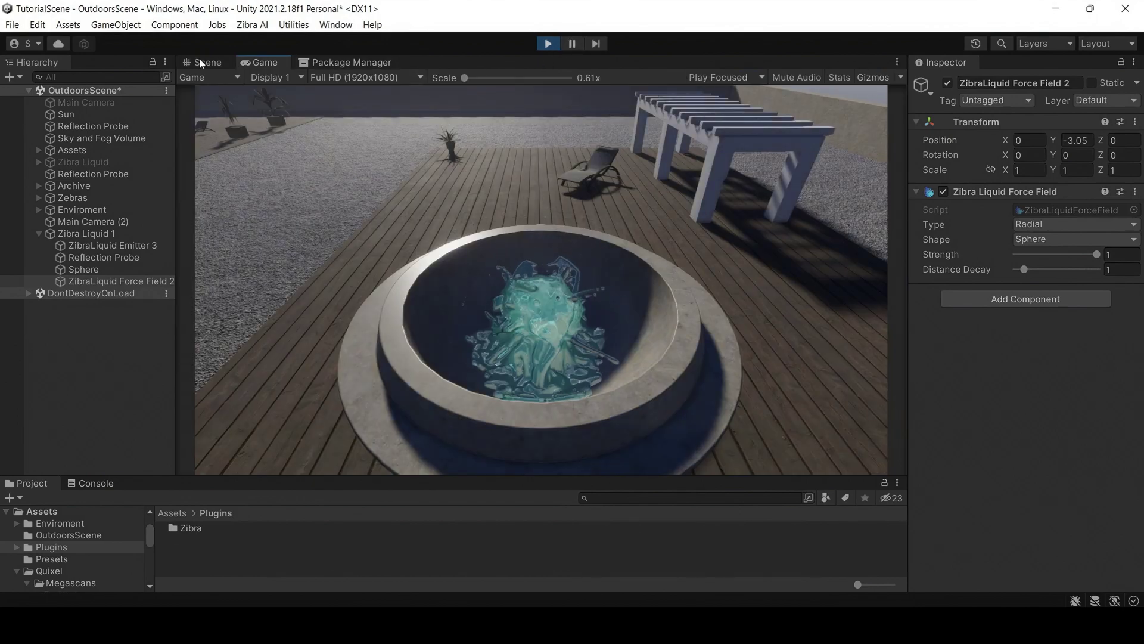
Step: While the scene plays, adjust the radial force field's height inside the bowl
left_click(203, 62)
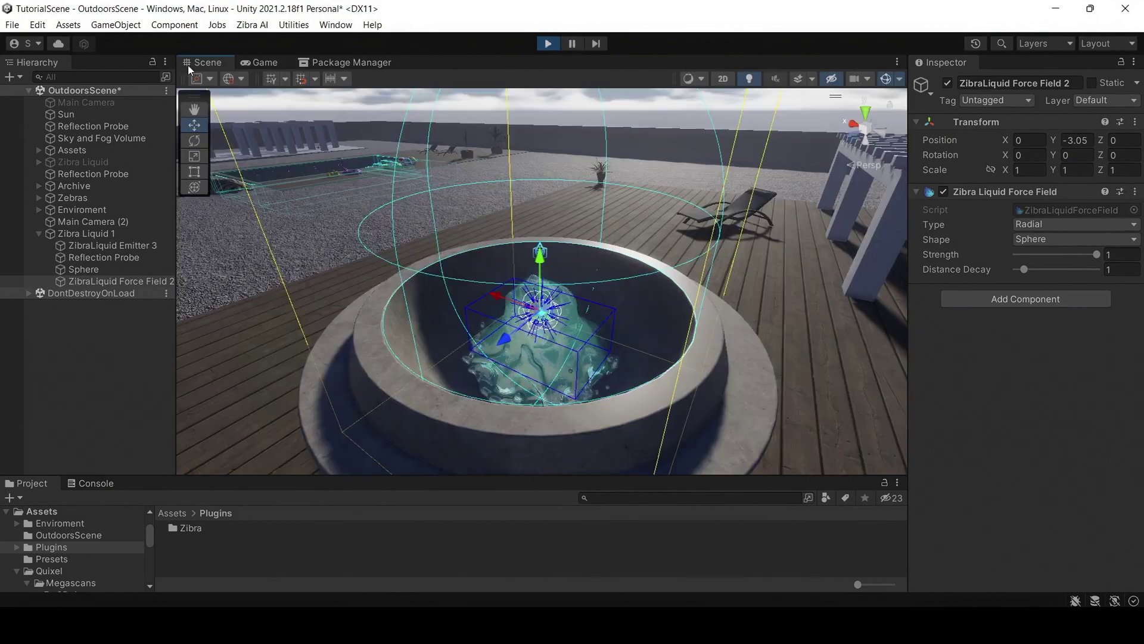
scroll(639, 327, "up", 3)
middle_click_drag(611, 325, 649, 286)
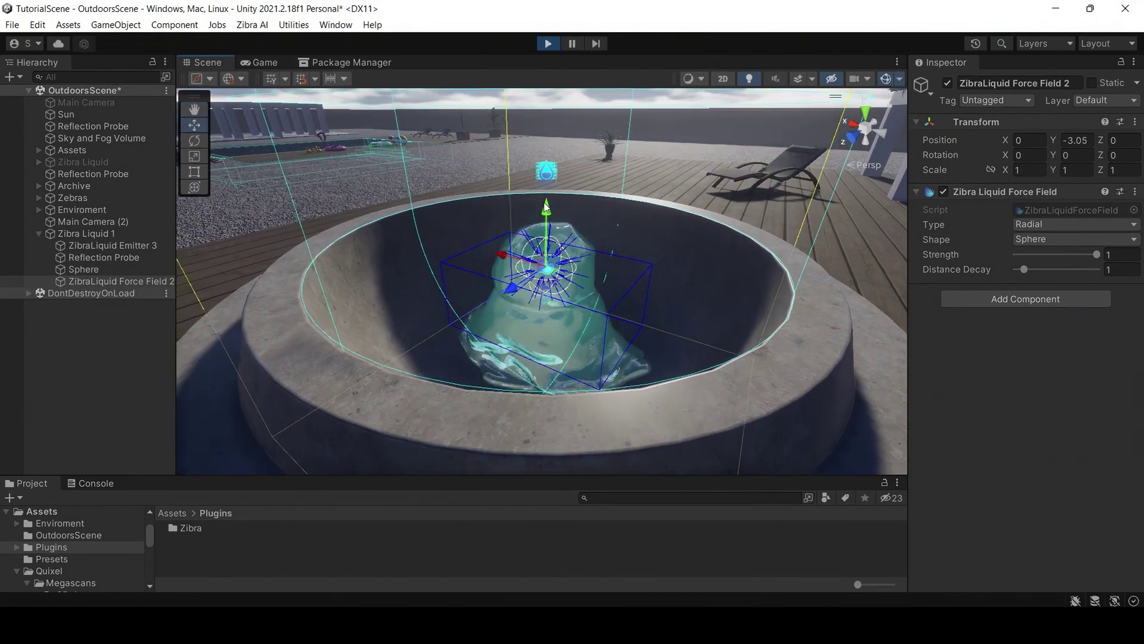
left_click_drag(548, 177, 566, 122)
scroll(566, 122, "down", 2)
left_click_drag(566, 122, 596, 179, "alt")
Step: Tune the radial field to Strength 0.73 and Distance Decay 10
left_click_drag(1090, 255, 1065, 261)
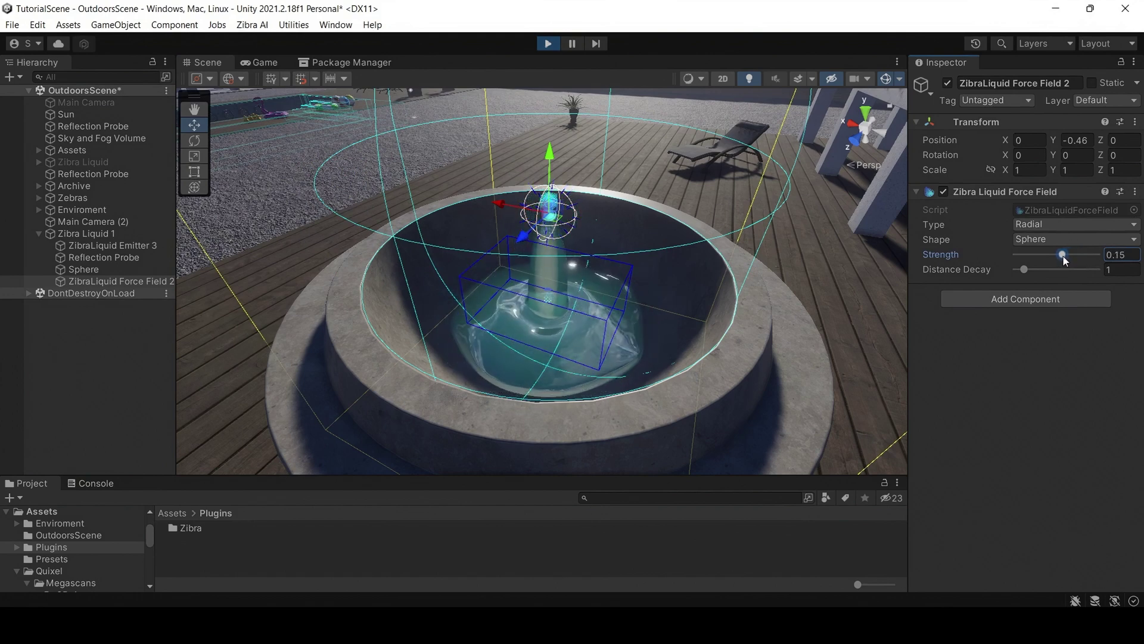
left_click_drag(551, 158, 550, 181)
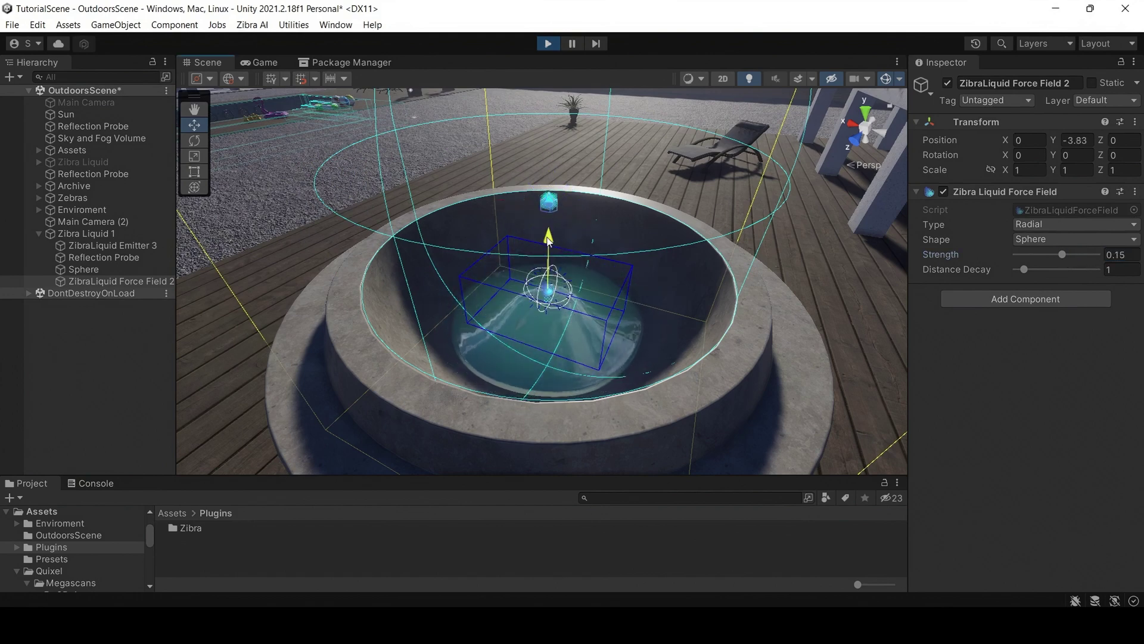
left_click_drag(1046, 258, 1079, 256)
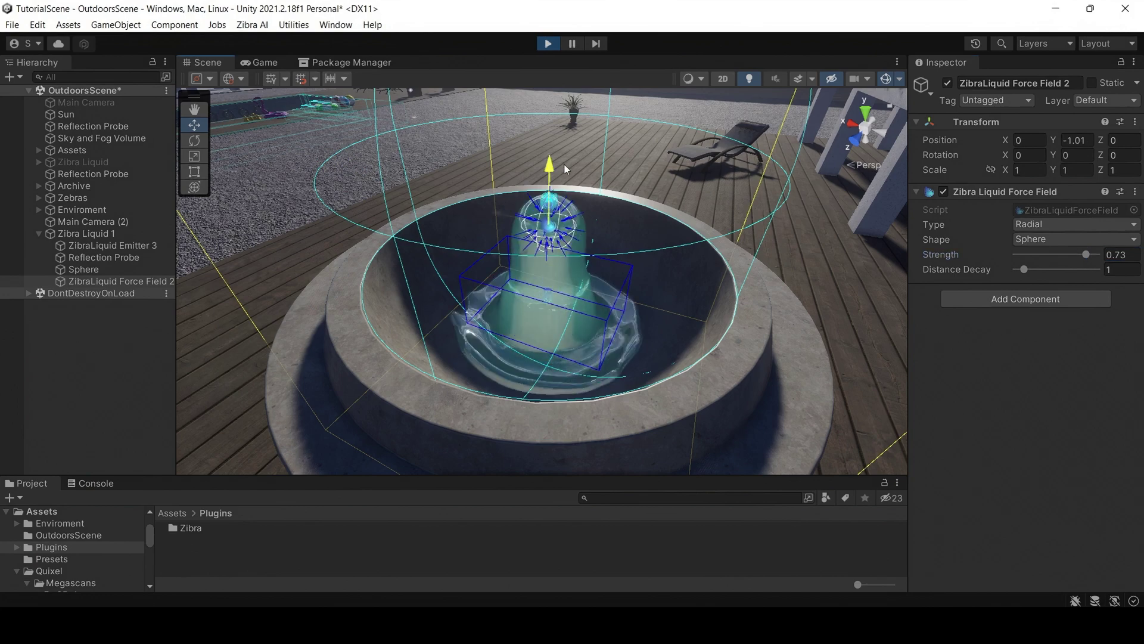
left_click_drag(575, 152, 663, 176, "alt")
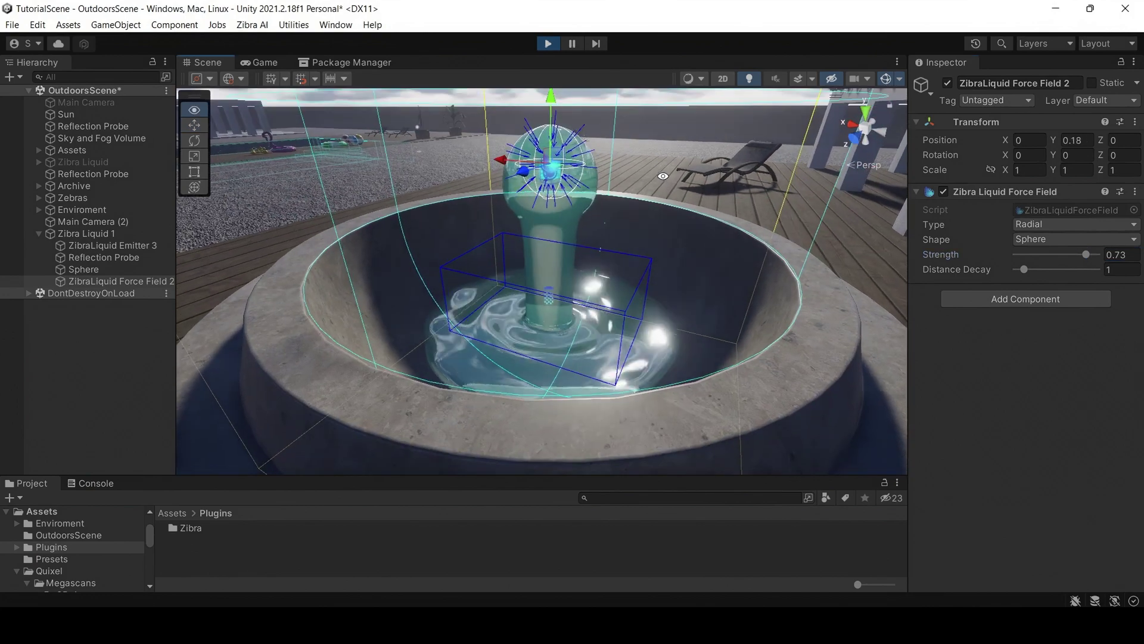
left_click(1018, 270)
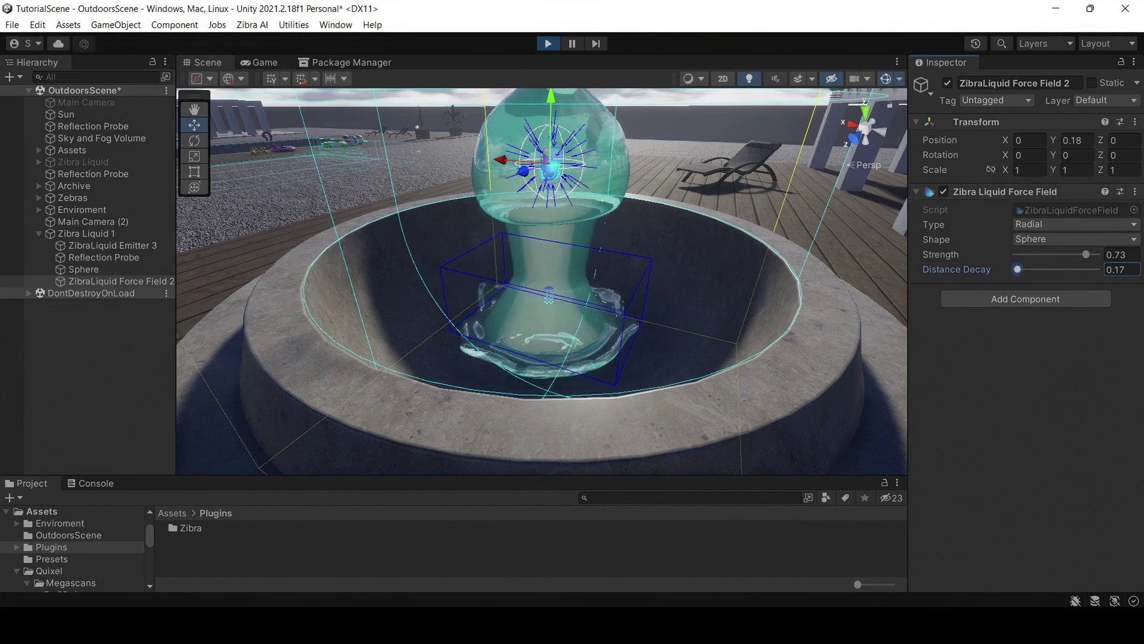
left_click_drag(1127, 270, 1102, 275)
type("10")
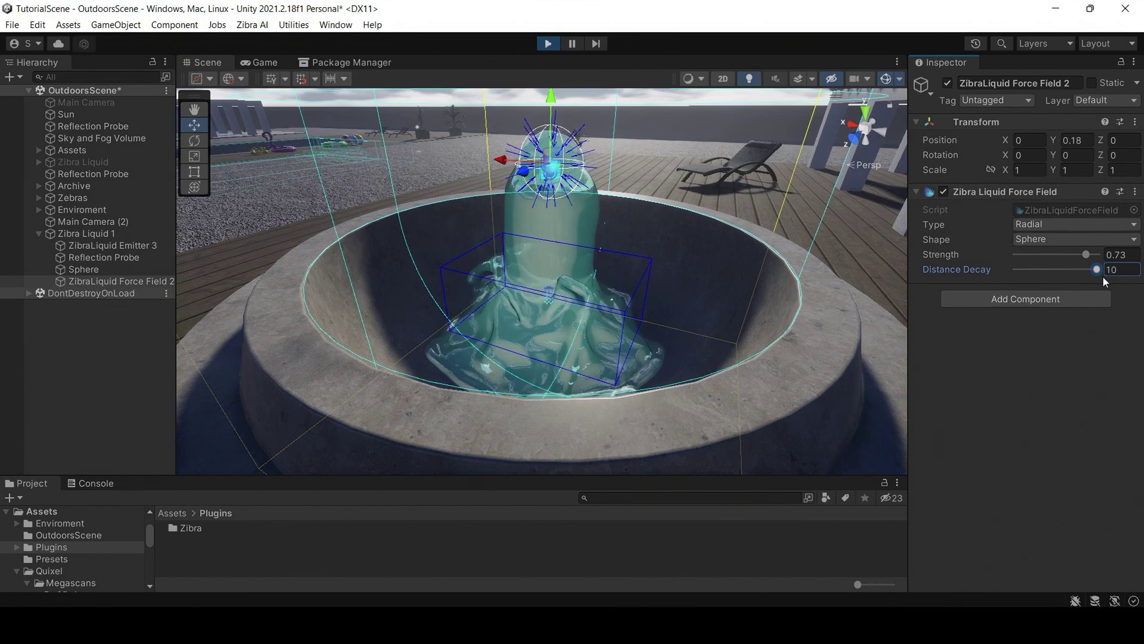
left_click_drag(792, 228, 698, 258, "alt")
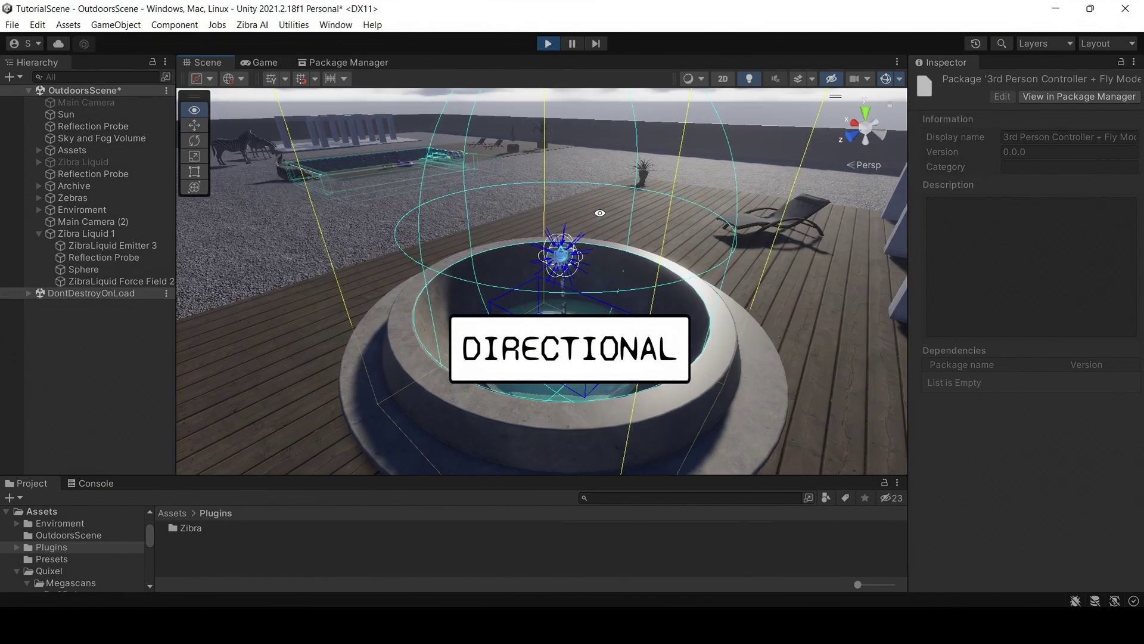
Step: Make ZibraLiquid Force Field 2 Directional and sink it to Y -4.63, ready for rotating
left_click(113, 281)
left_click(1053, 260)
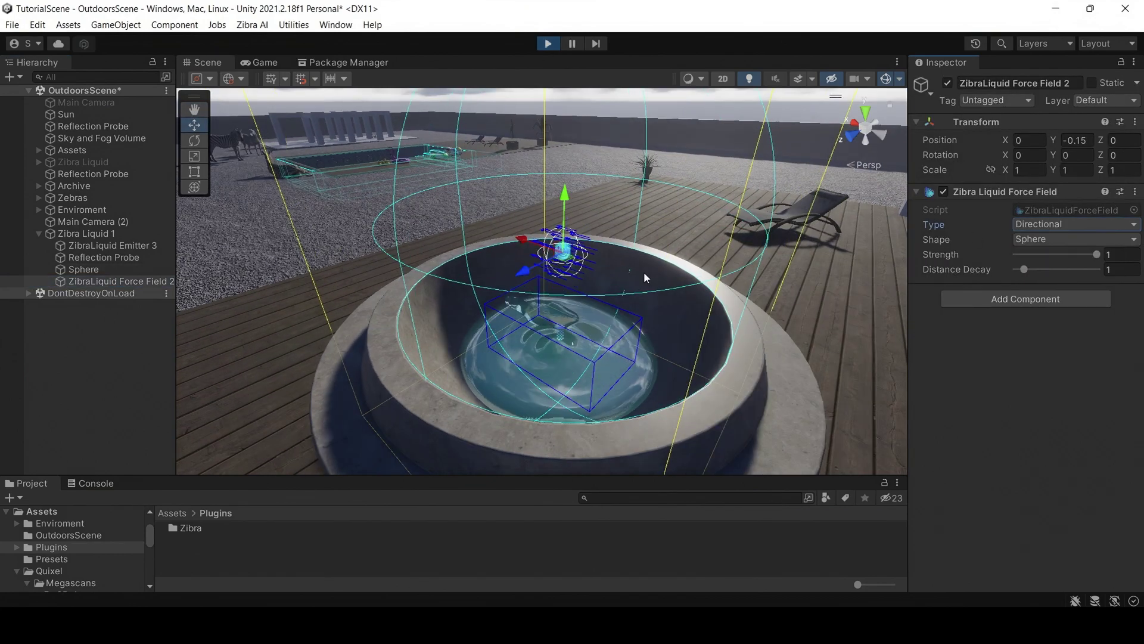
left_click_drag(644, 272, 650, 213, "alt")
scroll(651, 213, "up", 3)
left_click_drag(582, 171, 630, 330)
key("e")
Step: Set the directional field's Strength to -1 and Distance Decay to 10
scroll(765, 401, "up", 3)
left_click_drag(765, 404, 724, 416, "alt")
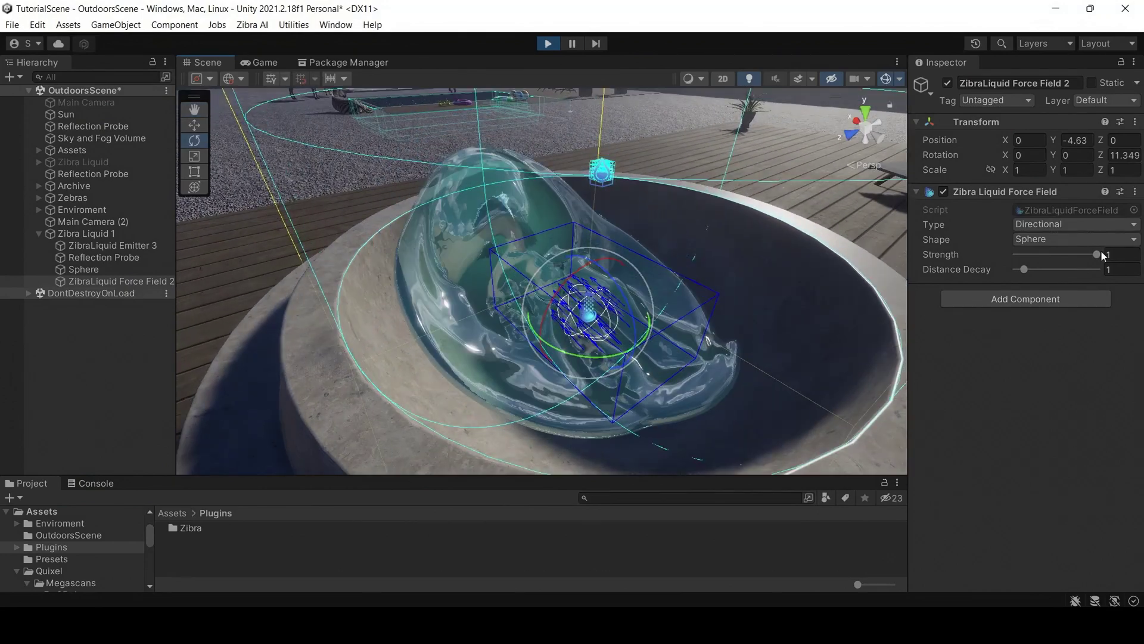
left_click_drag(1096, 254, 1000, 247)
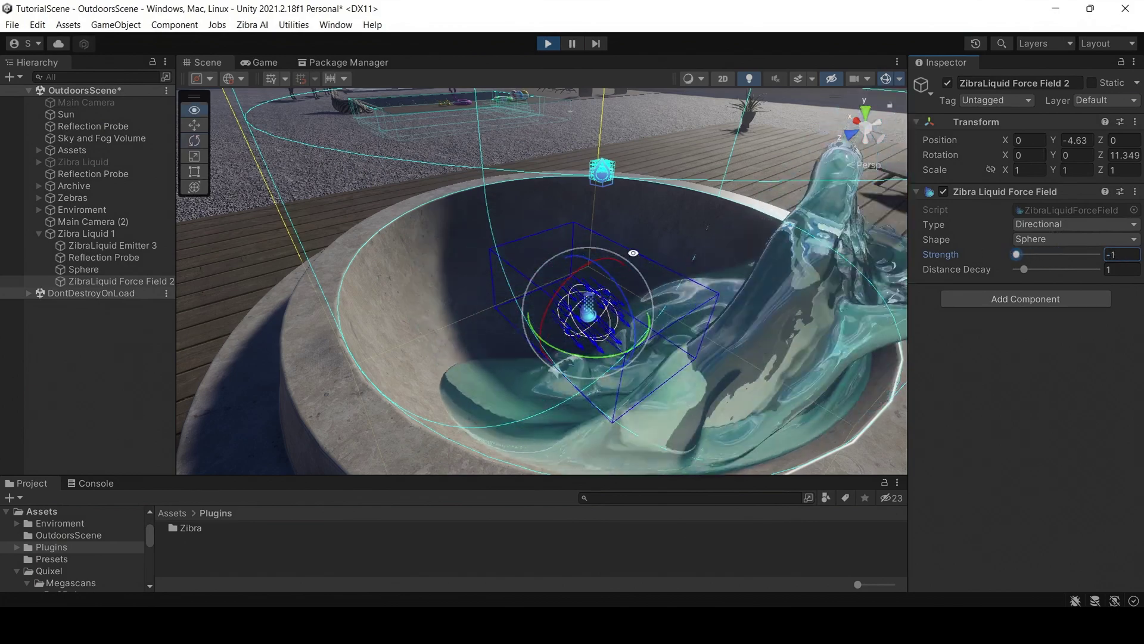
left_click_drag(633, 252, 821, 241, "alt")
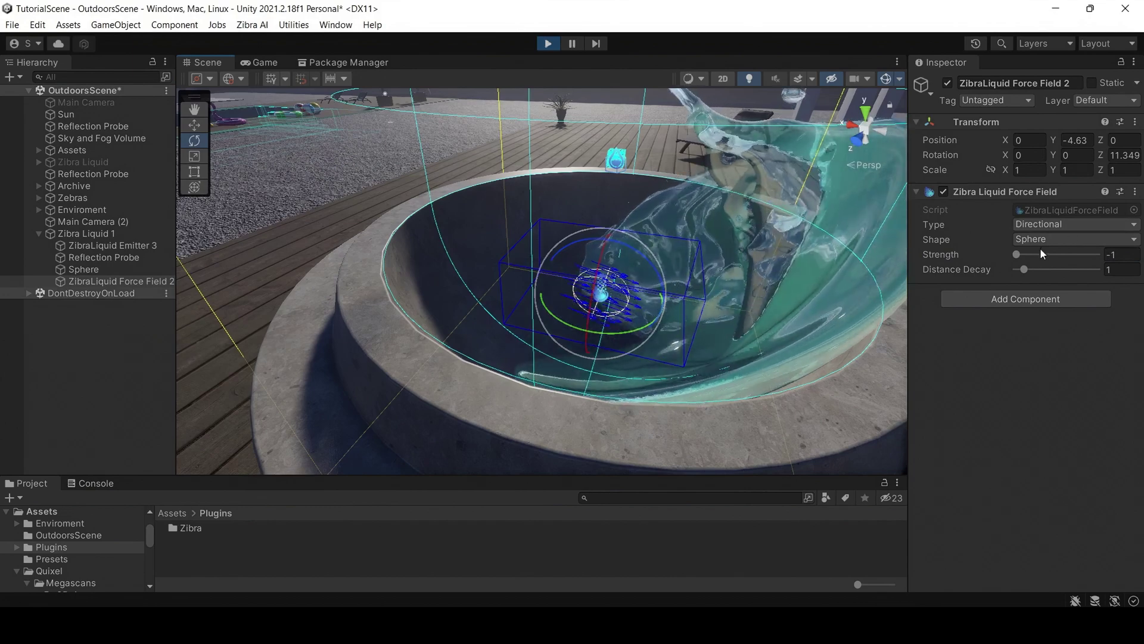
left_click_drag(1025, 271, 1118, 270)
Step: Tilt the force field to a Z rotation of -41.25 degrees
key("f")
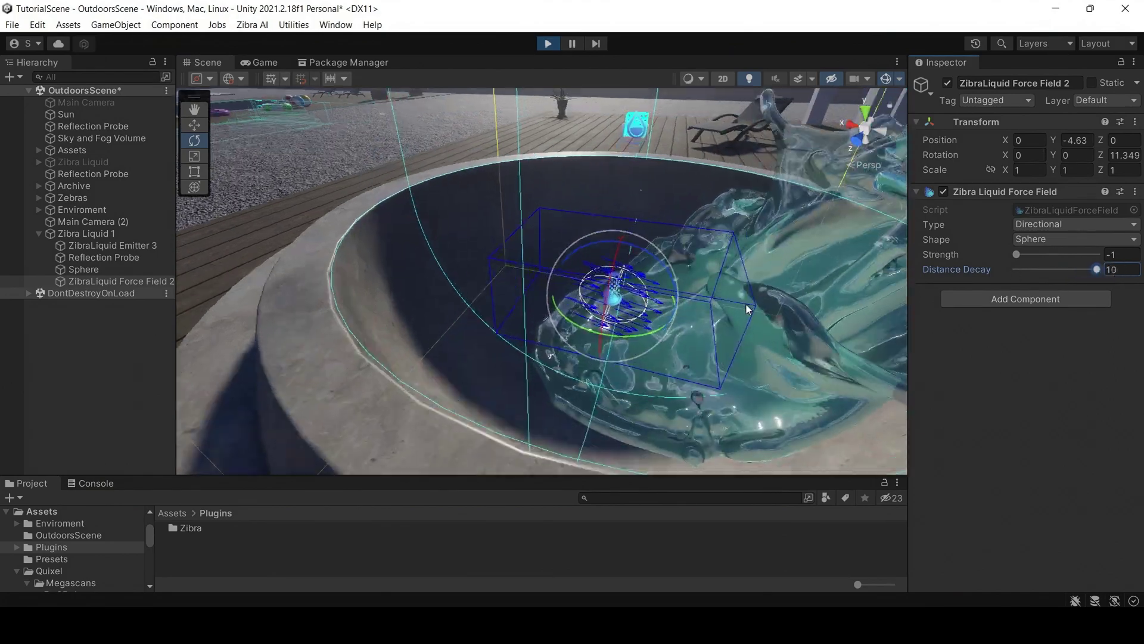
left_click_drag(602, 286, 471, 299)
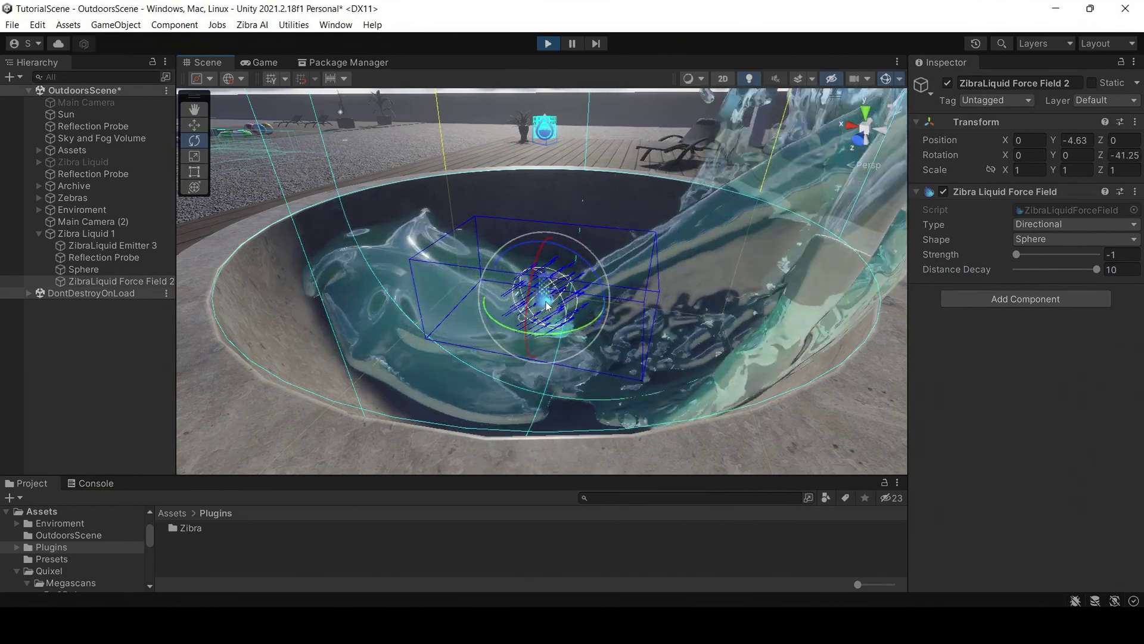
left_click_drag(709, 328, 827, 350, "alt")
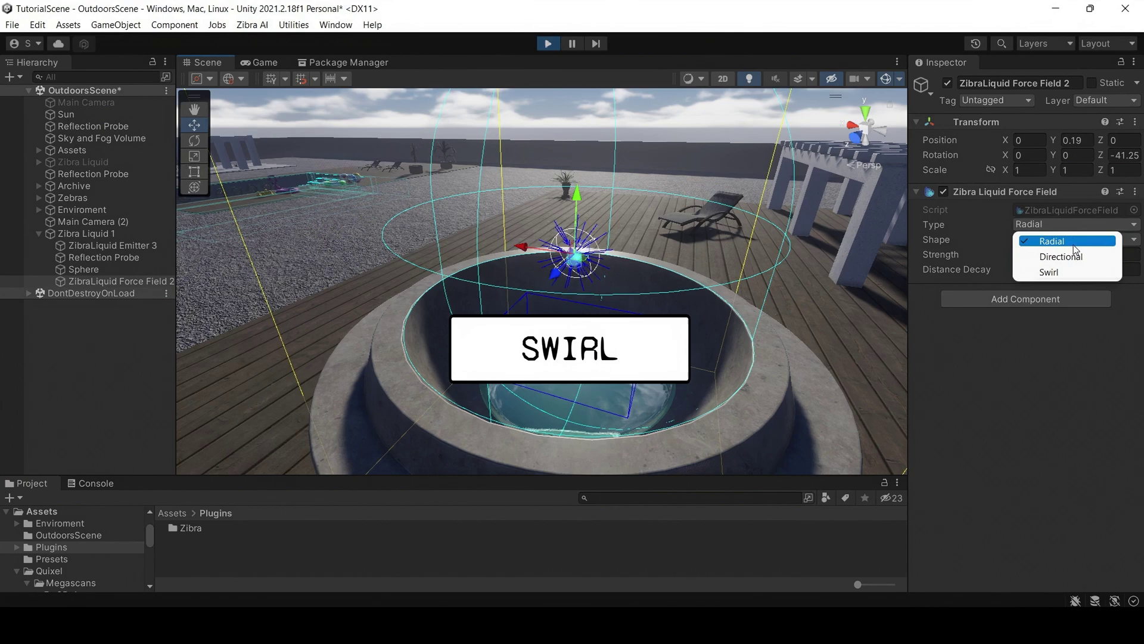
Step: Switch the force field to Swirl with Strength -1
left_click(1068, 273)
left_click_drag(834, 292, 763, 270, "alt")
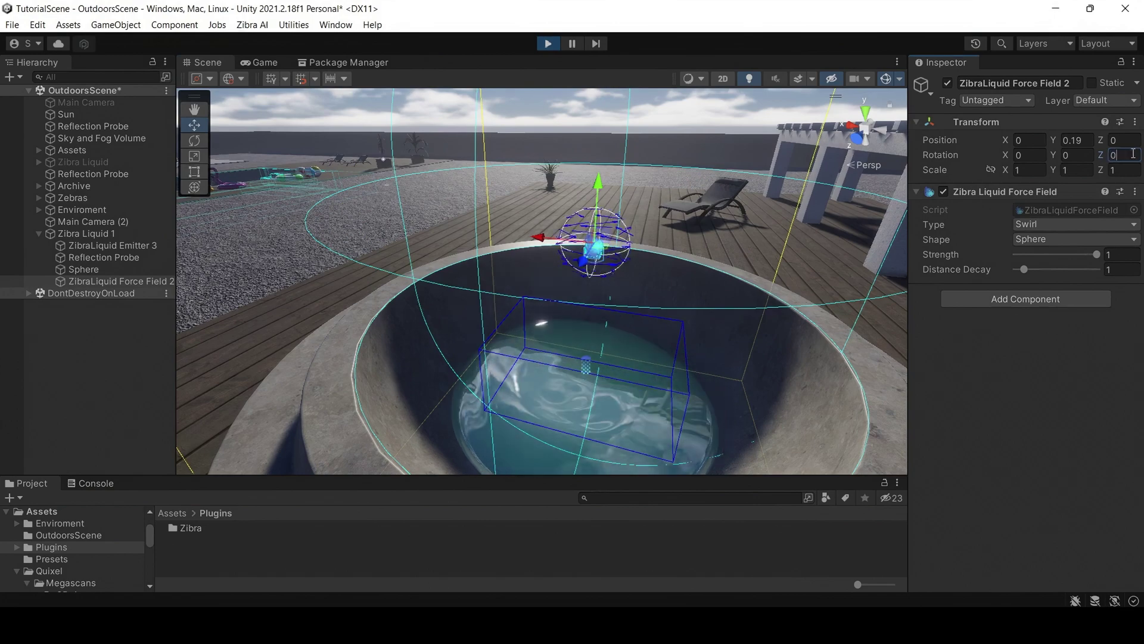
left_click_drag(616, 242, 669, 236, "alt")
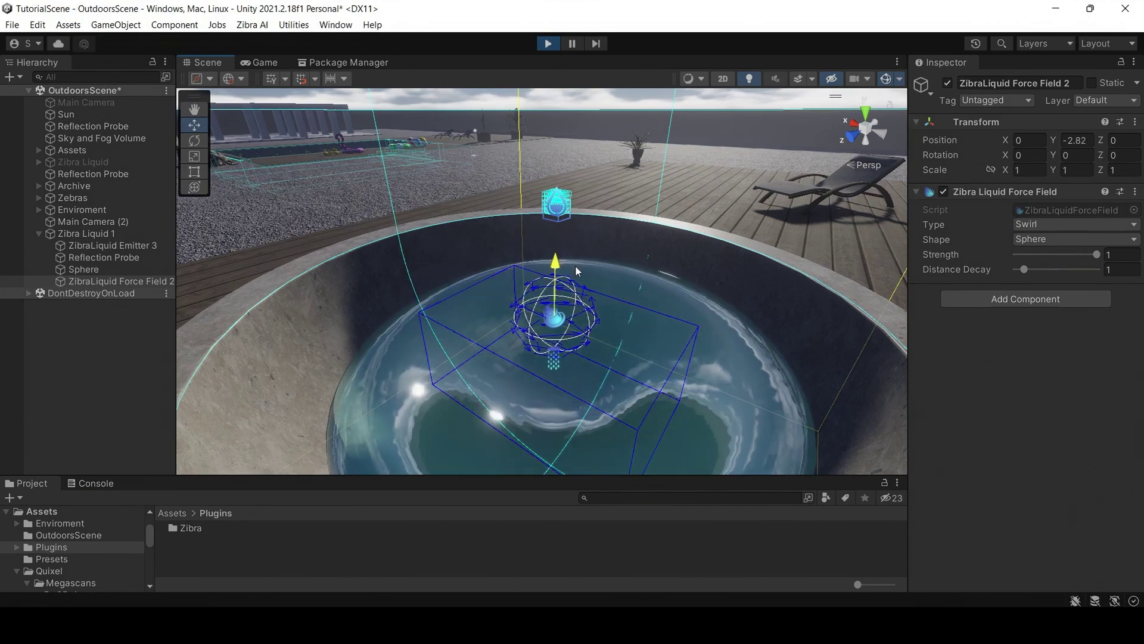
left_click_drag(609, 268, 824, 279, "alt")
left_click_drag(1100, 254, 1081, 255)
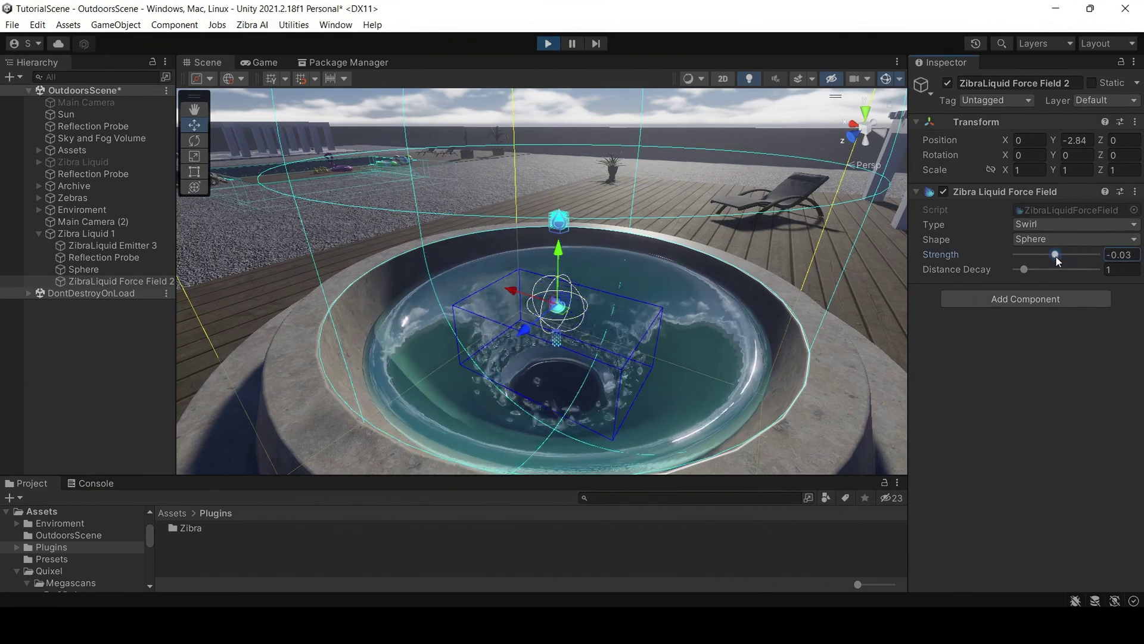
Step: Try several Distance Decay values on the swirl field, settling on 10
scroll(711, 285, "up", 3)
left_click_drag(711, 285, 628, 302, "alt")
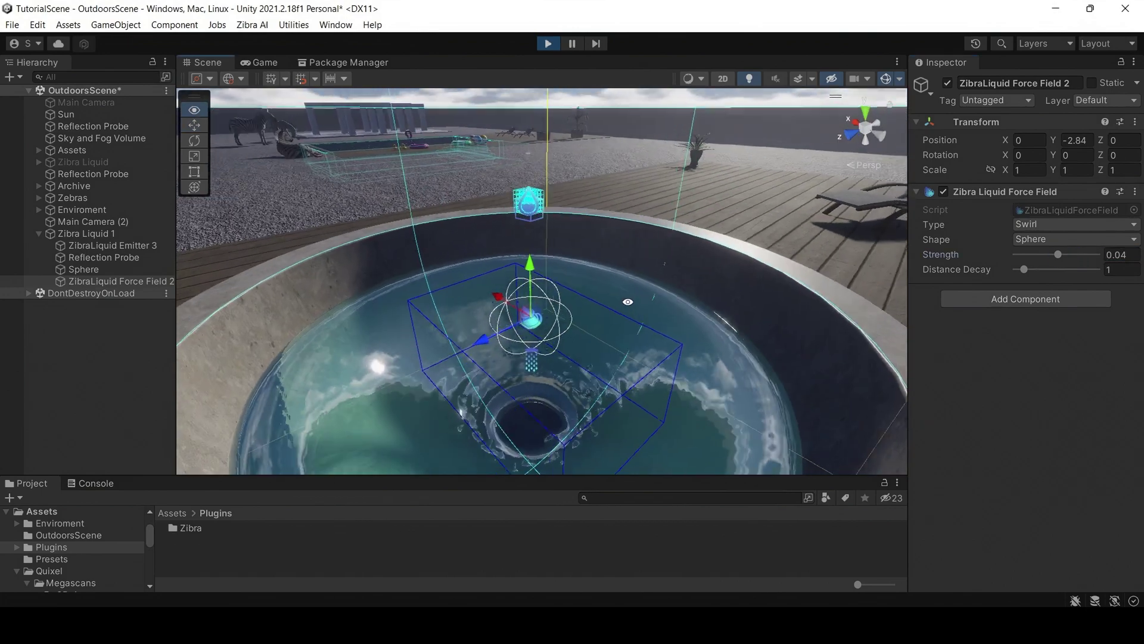
middle_click_drag(628, 302, 643, 236)
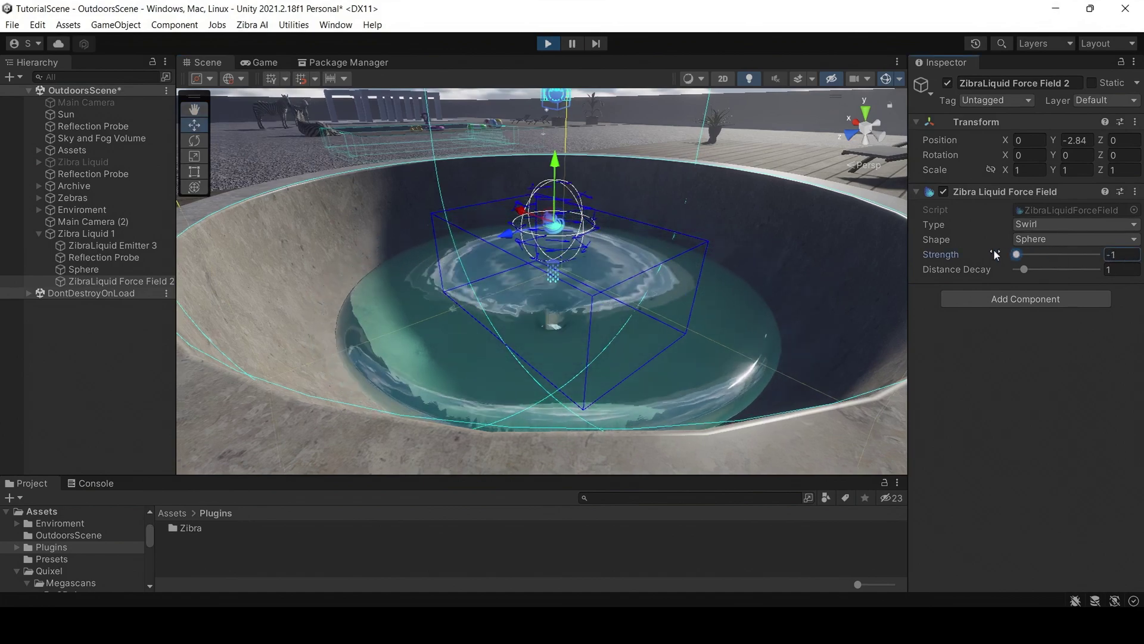
key("alt")
left_click_drag(699, 248, 771, 278, "alt")
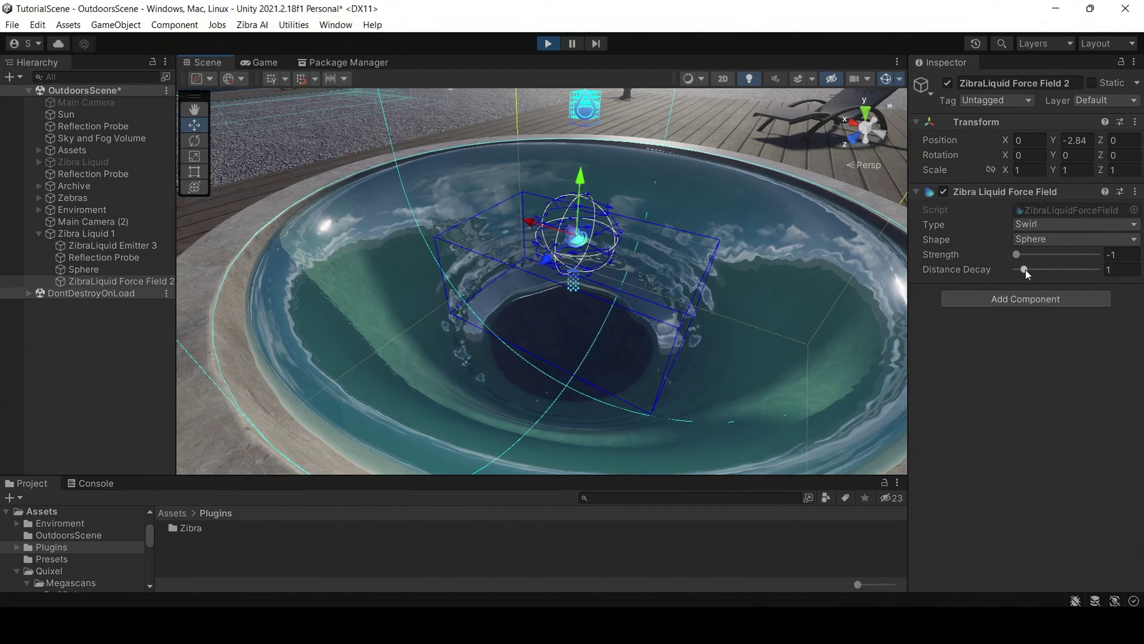
left_click_drag(1024, 269, 1012, 272)
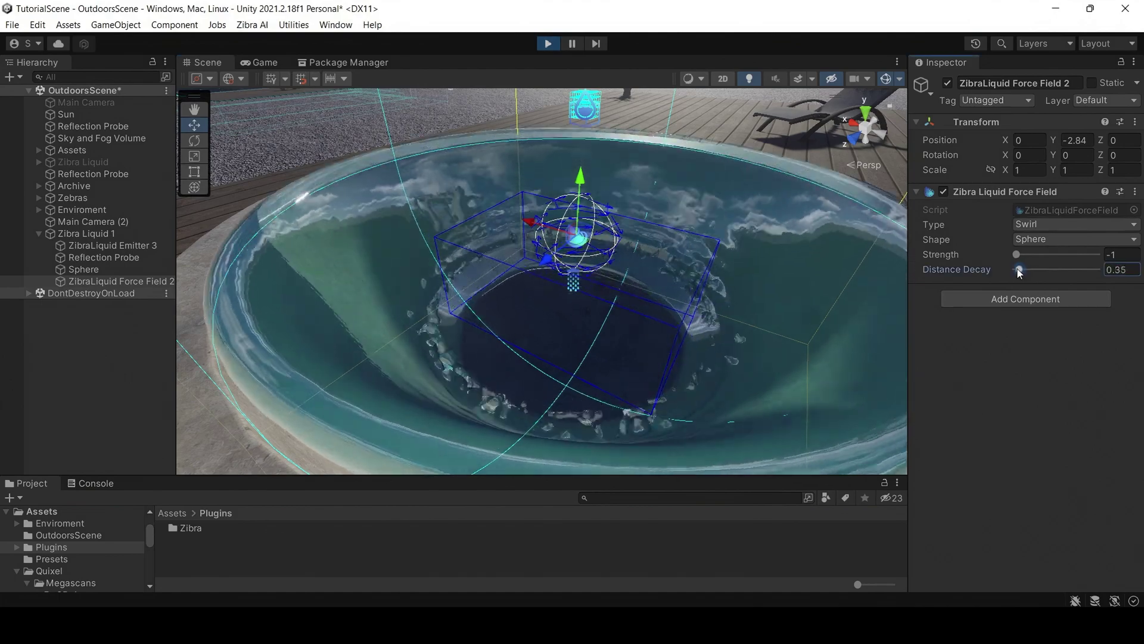
scroll(739, 239, "down", 5)
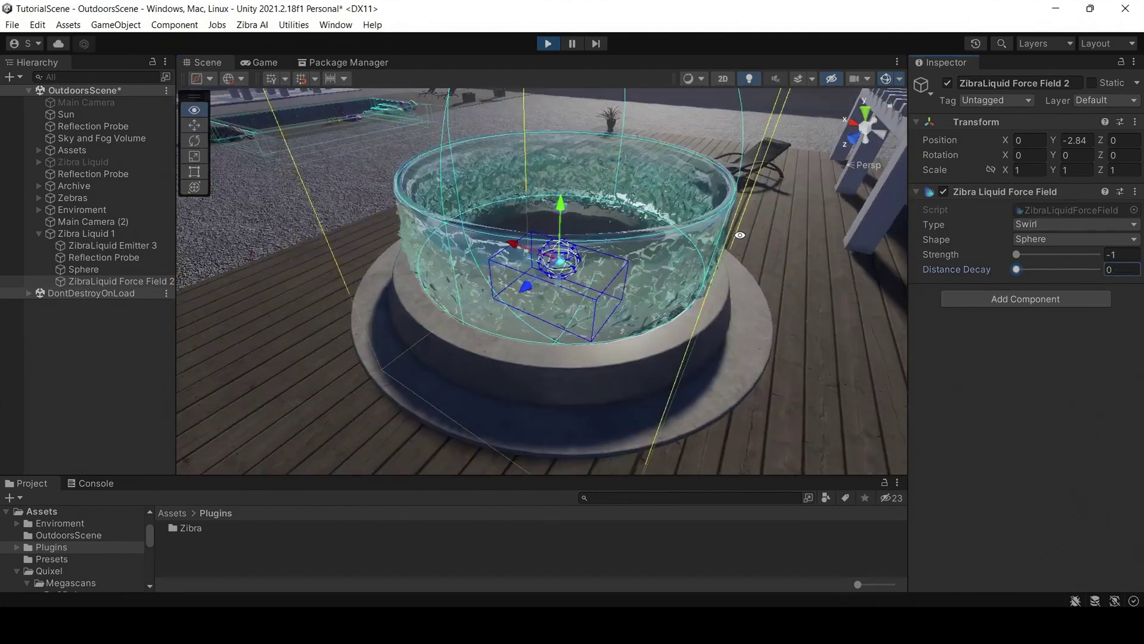
left_click_drag(739, 239, 723, 301, "alt")
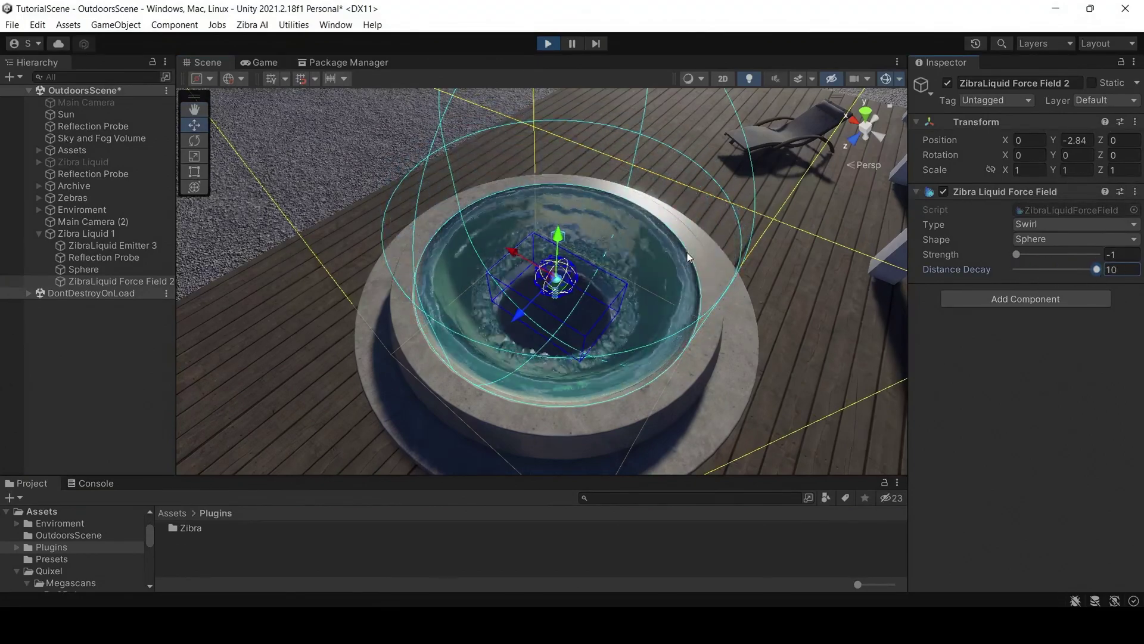
scroll(688, 253, "up", 3)
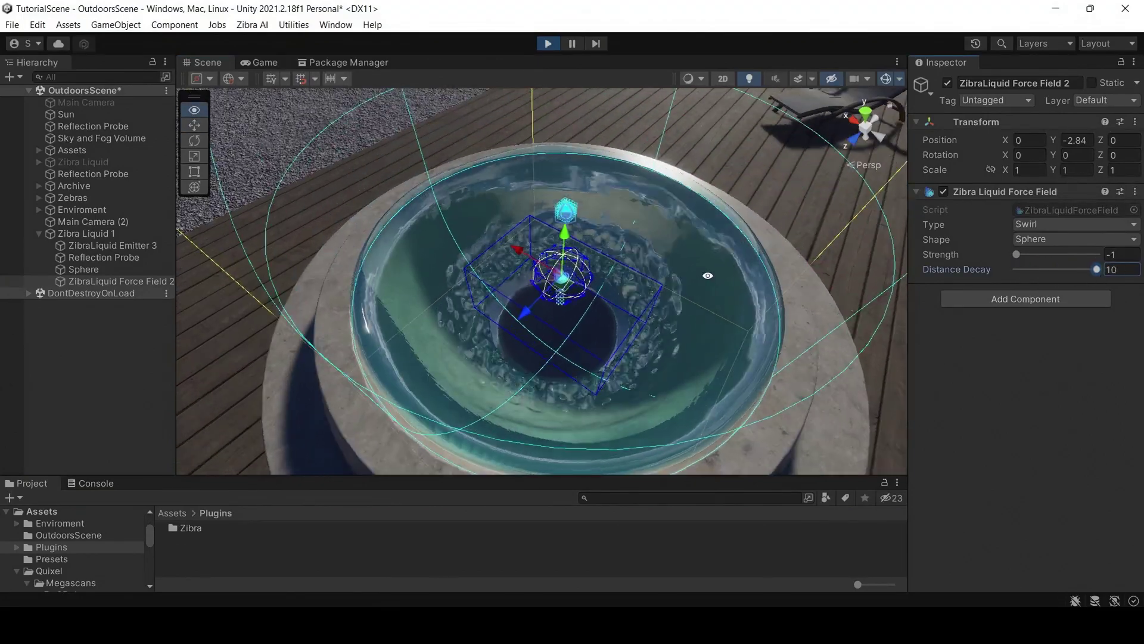
left_click_drag(708, 275, 670, 208, "alt")
scroll(664, 253, "up", 3)
left_click_drag(662, 248, 555, 204, "alt")
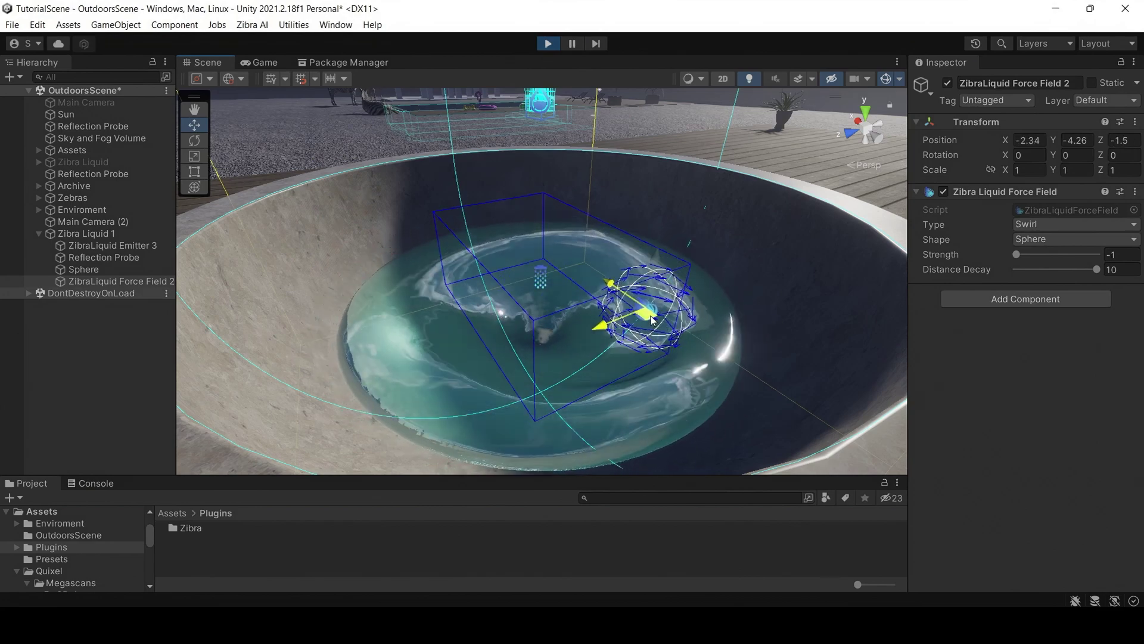
Step: Drag the swirl field off-centre and deeper, to about X -2.38, Y -5.72, Z -1.51
scroll(686, 327, "up", 3)
left_click_drag(745, 331, 770, 346, "alt")
scroll(698, 335, "down", 5)
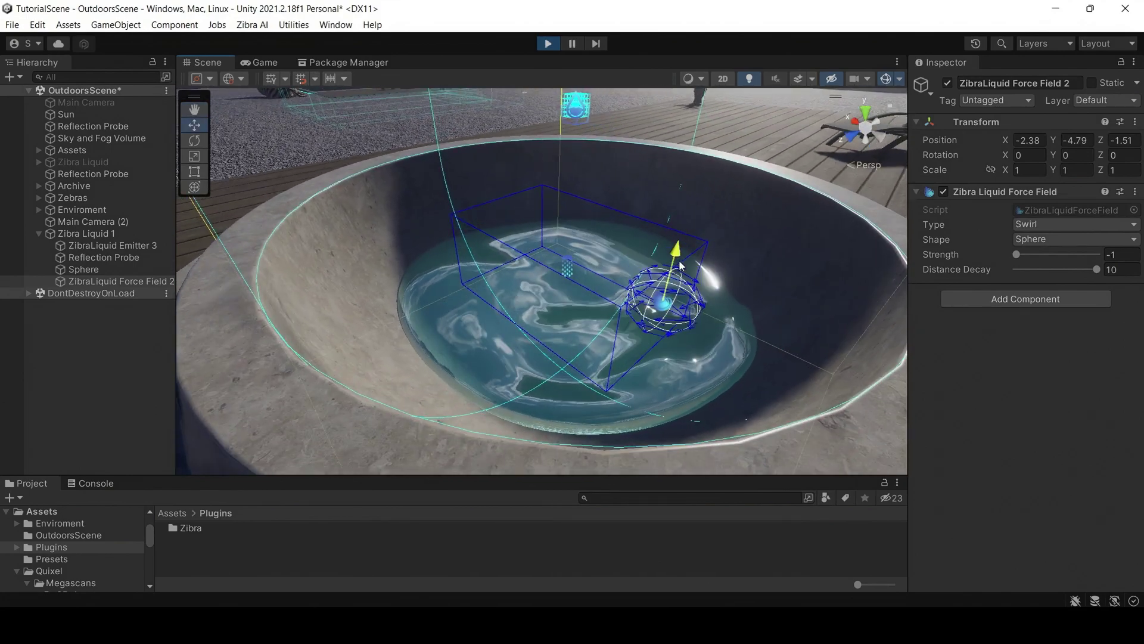
left_click_drag(681, 266, 668, 296)
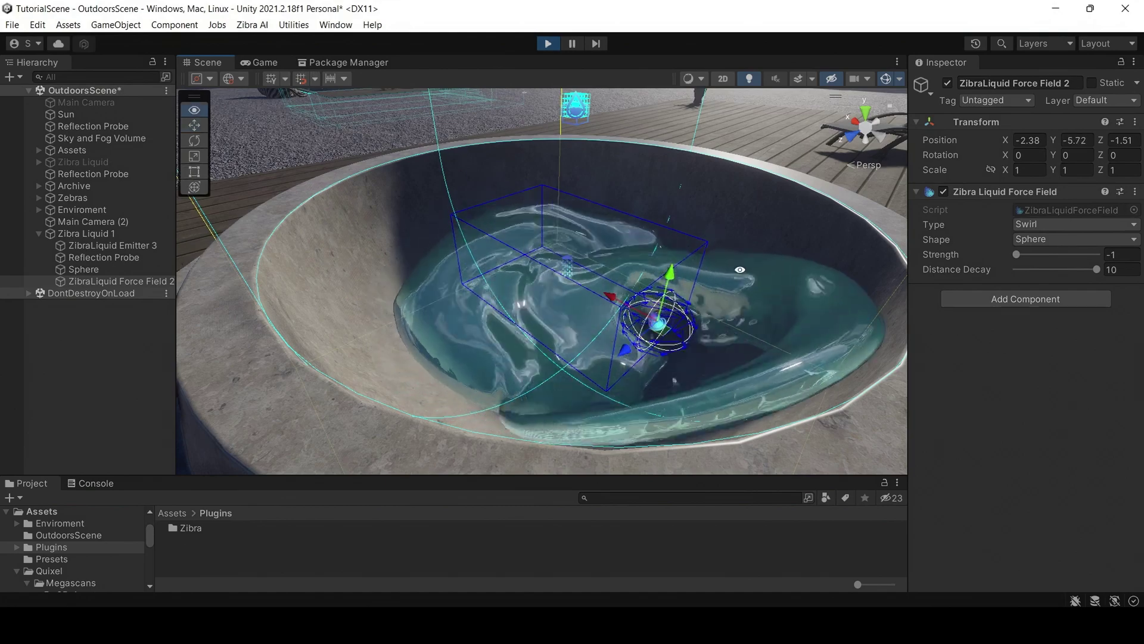
mouse_move(741, 270)
left_mouse_down("alt")
mouse_move(653, 304)
mouse_move(626, 280)
mouse_move(608, 294)
mouse_move(739, 249)
left_mouse_up("alt")
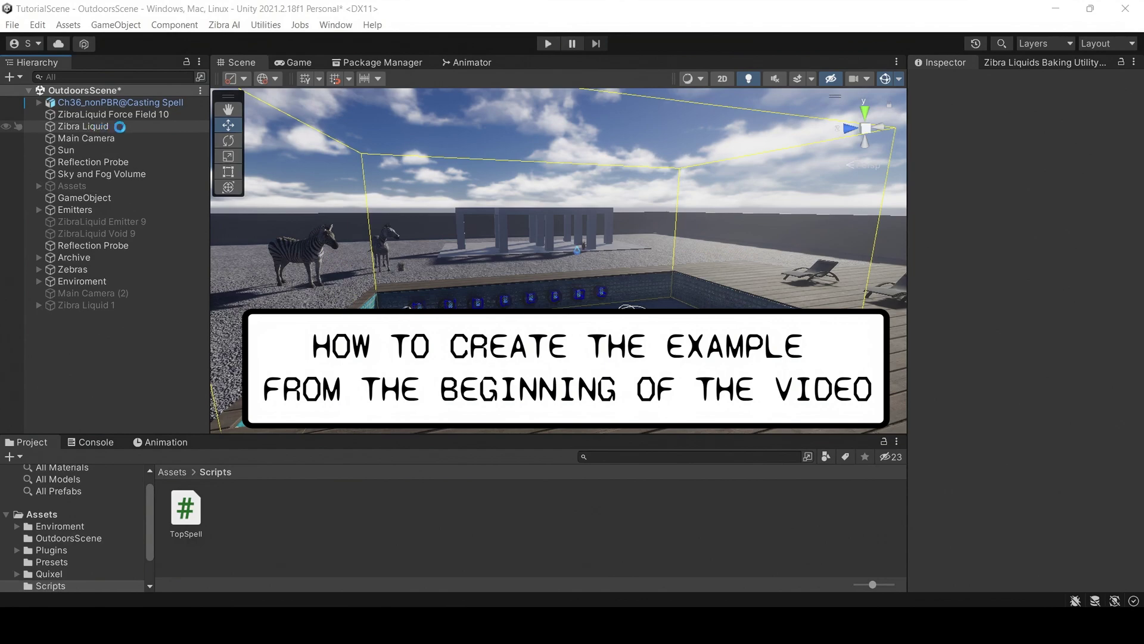
Step: Select Zibra Liquid and scroll its Inspector, including grid resolution 280 and simulation speed 40
left_click(84, 126)
scroll(1060, 302, "down", 10)
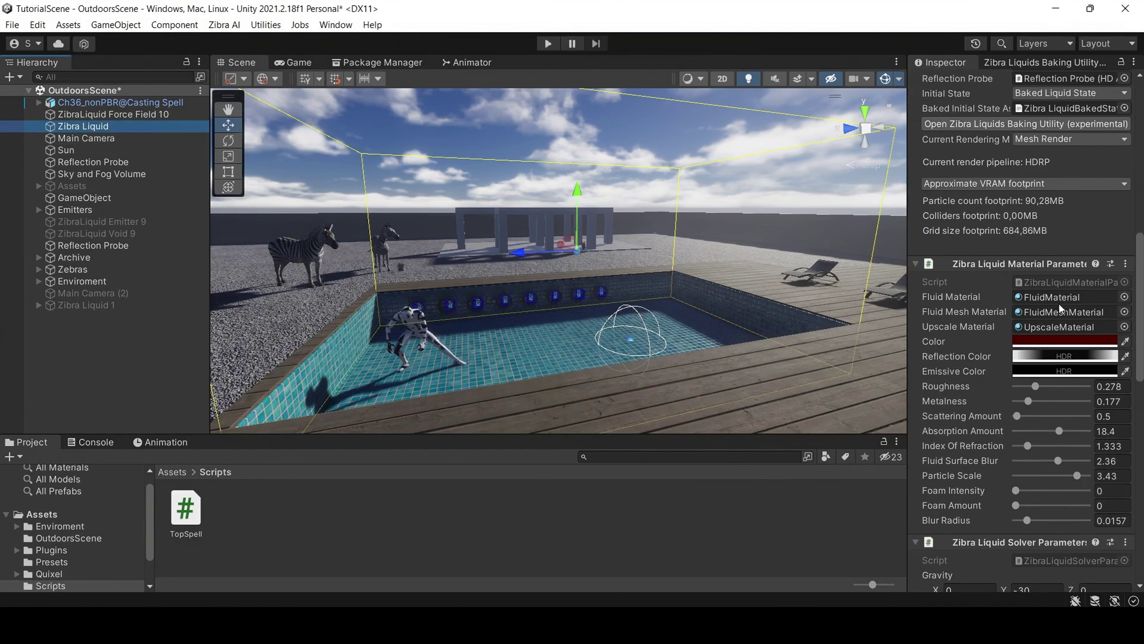
scroll(1035, 353, "down", 10)
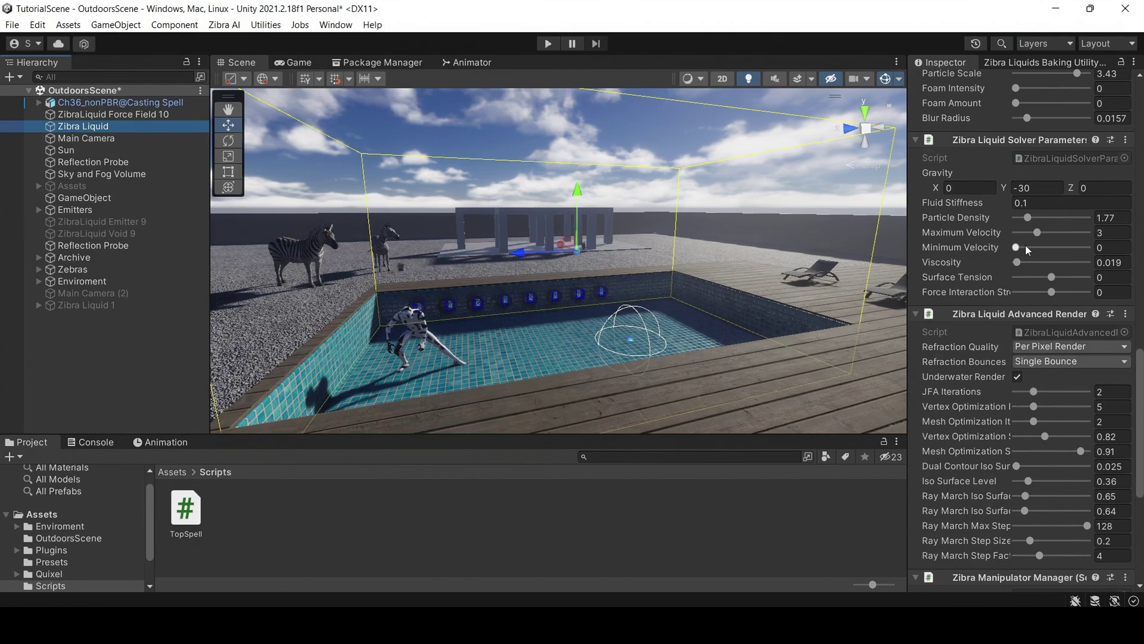
scroll(1028, 255, "up", 20)
middle_click_drag(623, 262, 617, 231)
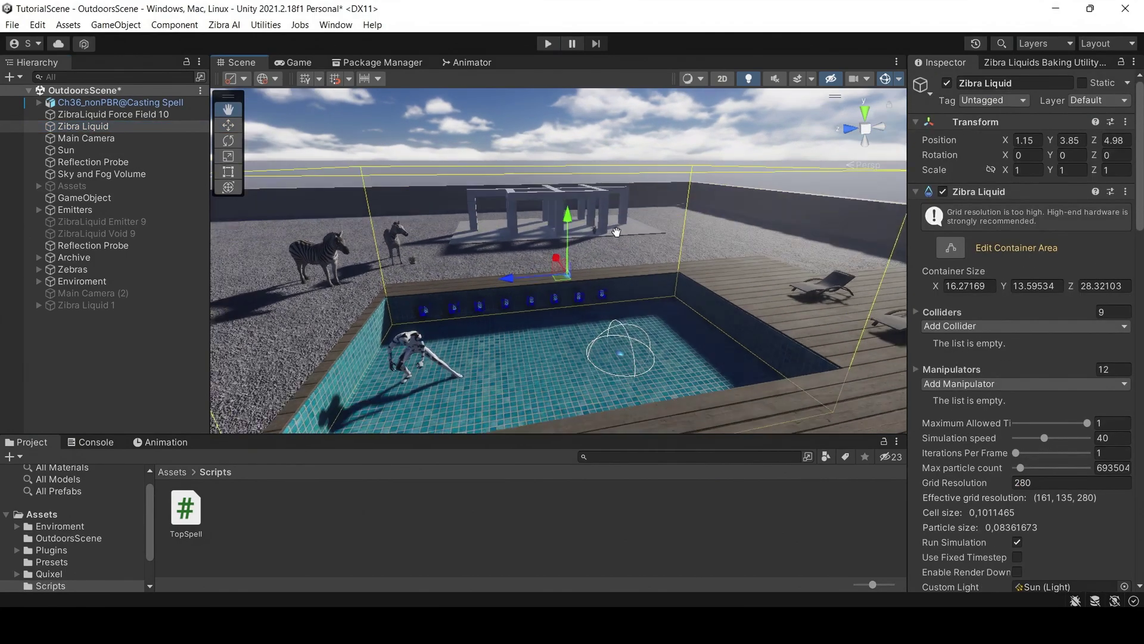
Step: Simulate the pool liquid for 9 seconds in the Baking Utility and overwrite the existing baked state
left_click_drag(617, 232, 639, 230, "alt")
left_click(1049, 63)
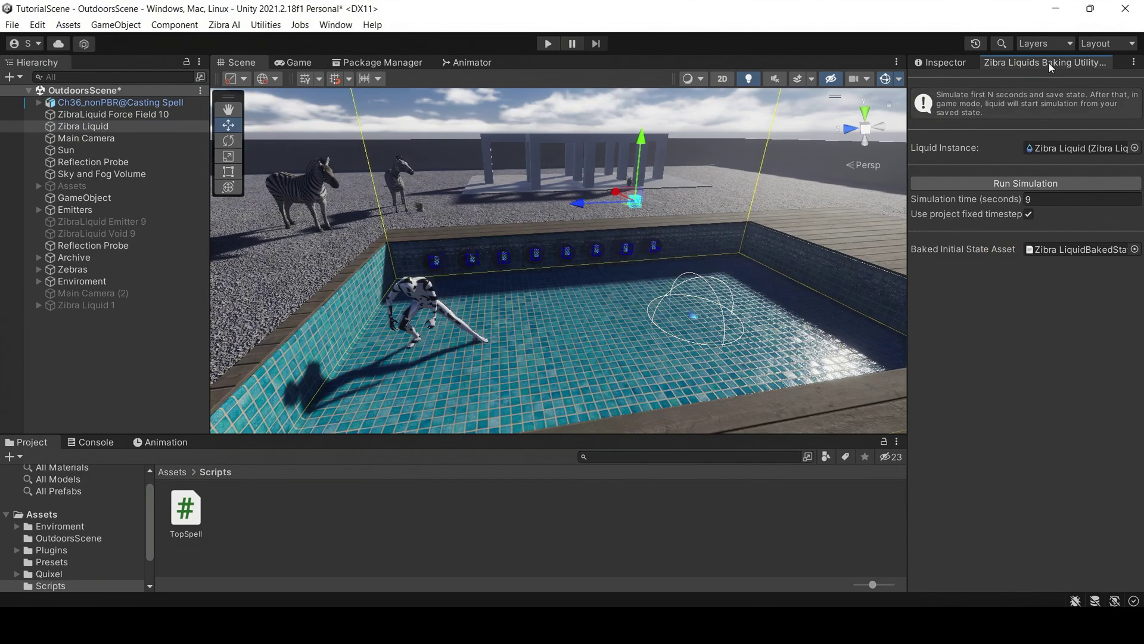
left_click(1034, 185)
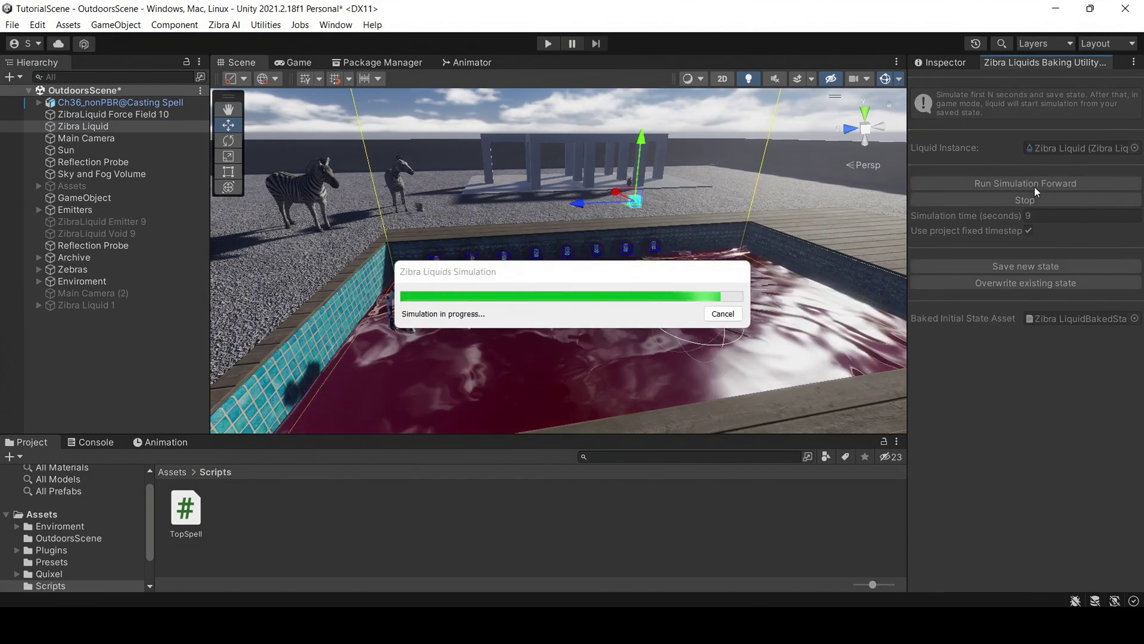
mouse_move(693, 229)
left_mouse_down("alt")
mouse_move(646, 263)
mouse_move(696, 222)
mouse_move(707, 229)
left_mouse_up("alt")
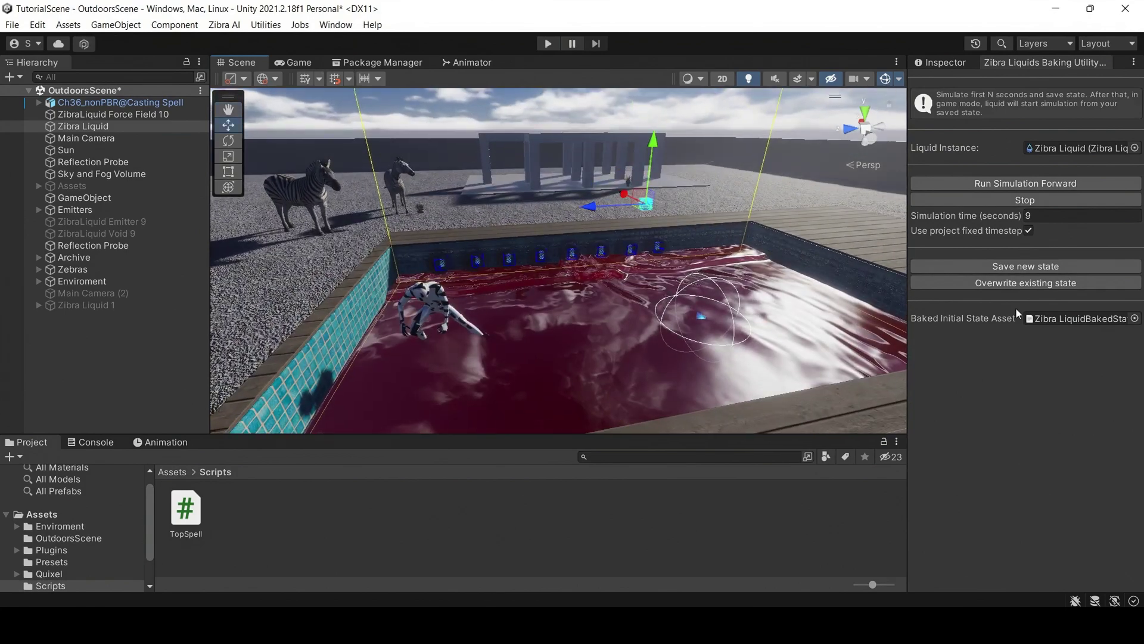
left_click(1029, 287)
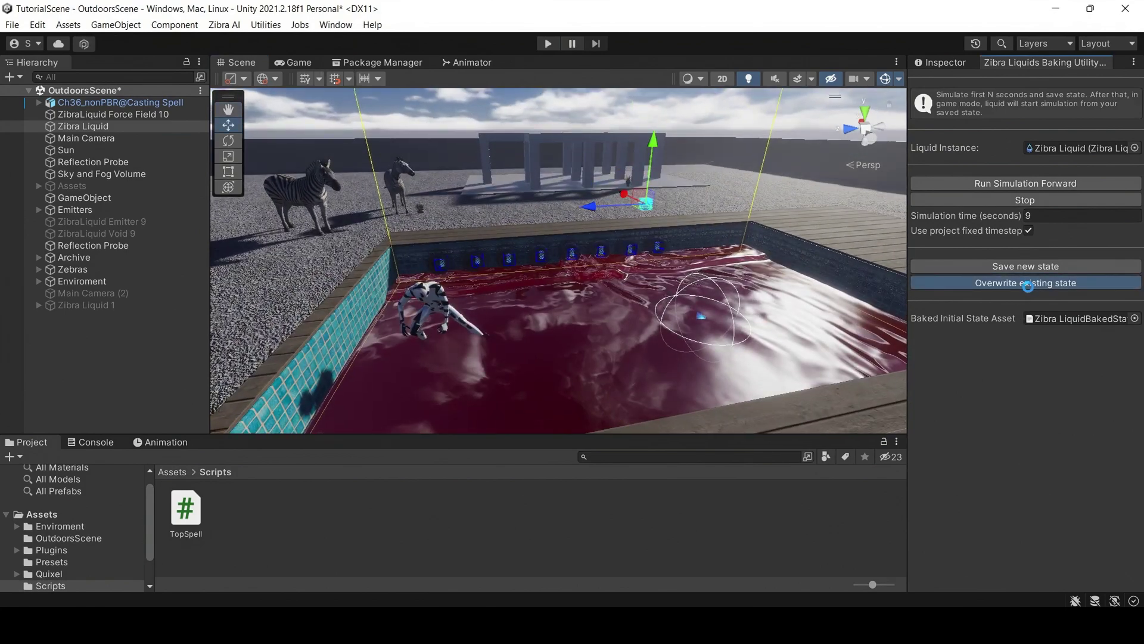
left_click(1039, 200)
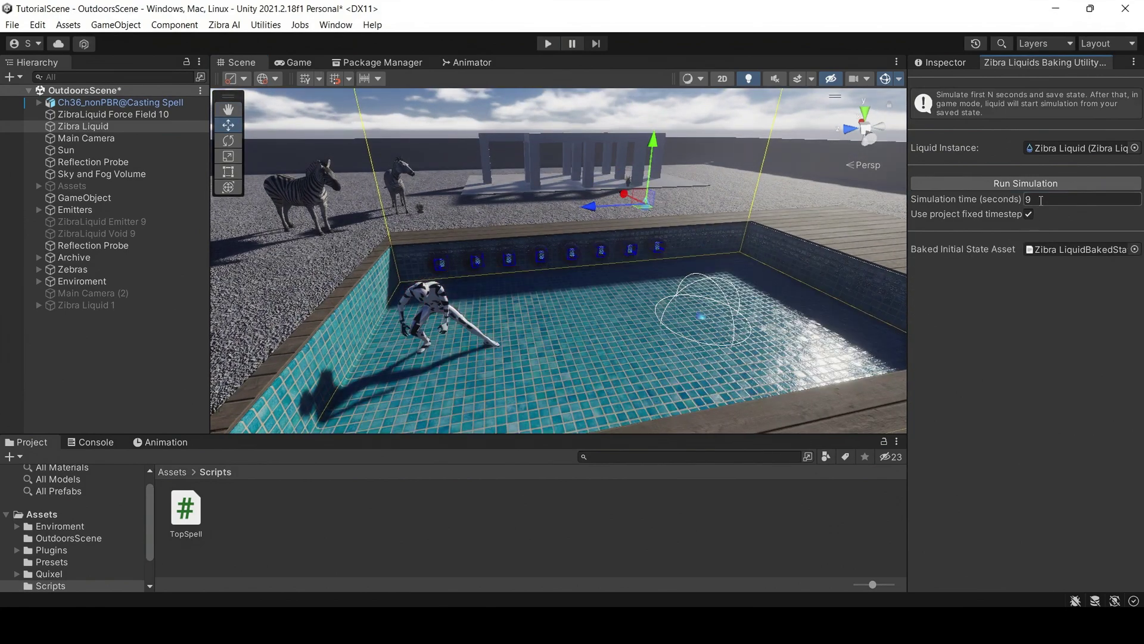
left_click(699, 317)
Step: Show the pool force field's settings, then select the character and locate its TopSpell script
left_click(954, 63)
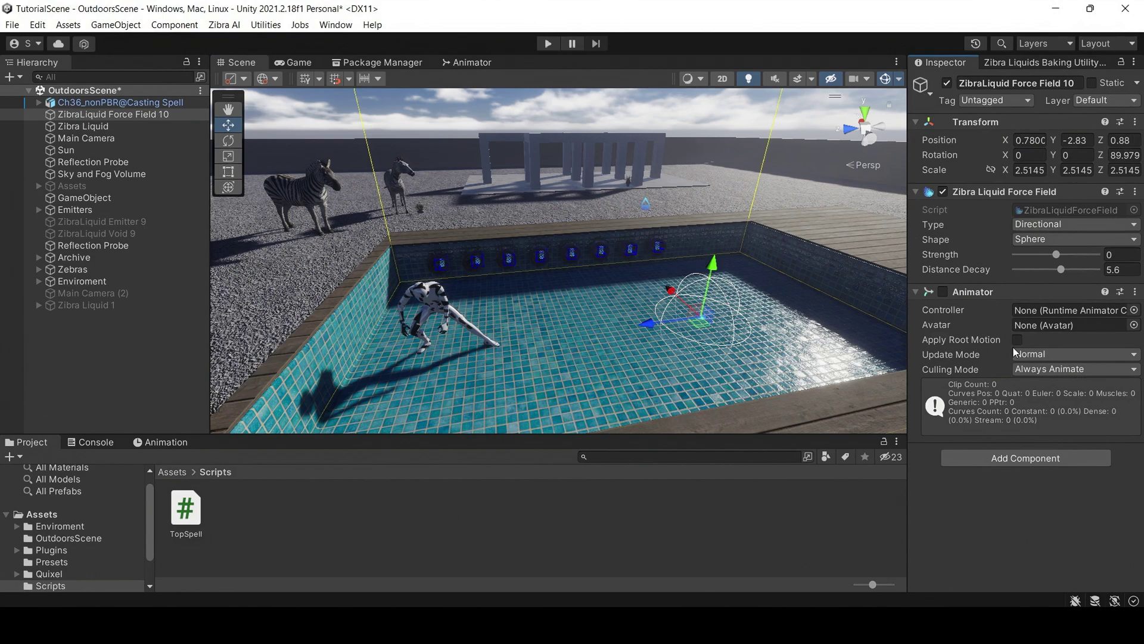
middle_click_drag(656, 277, 721, 253)
left_click(513, 270)
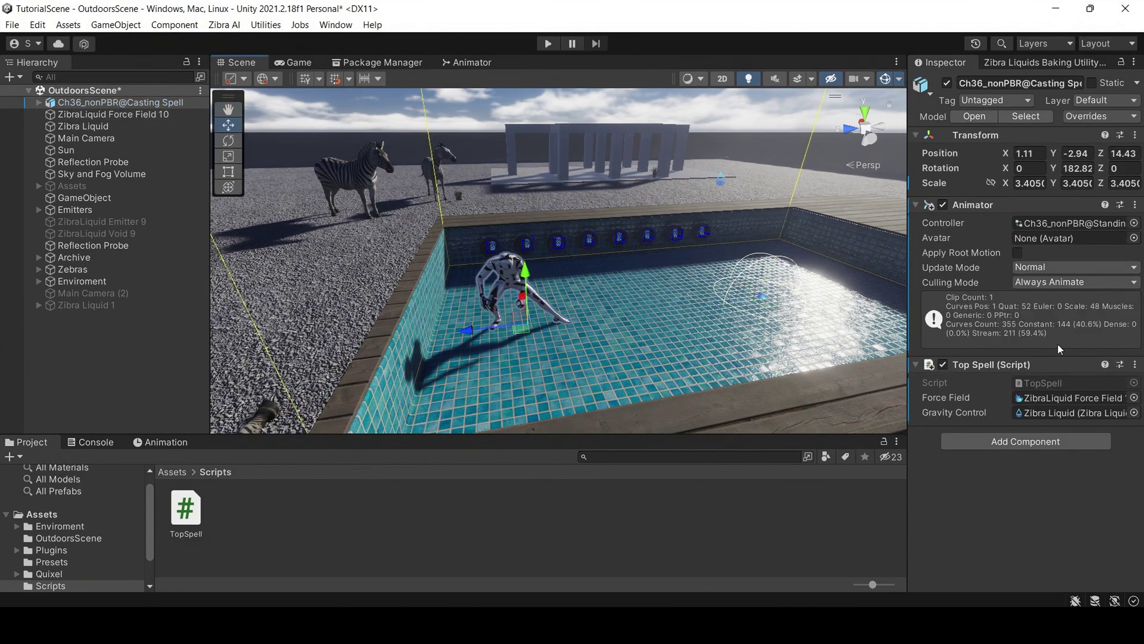
left_click(1038, 382)
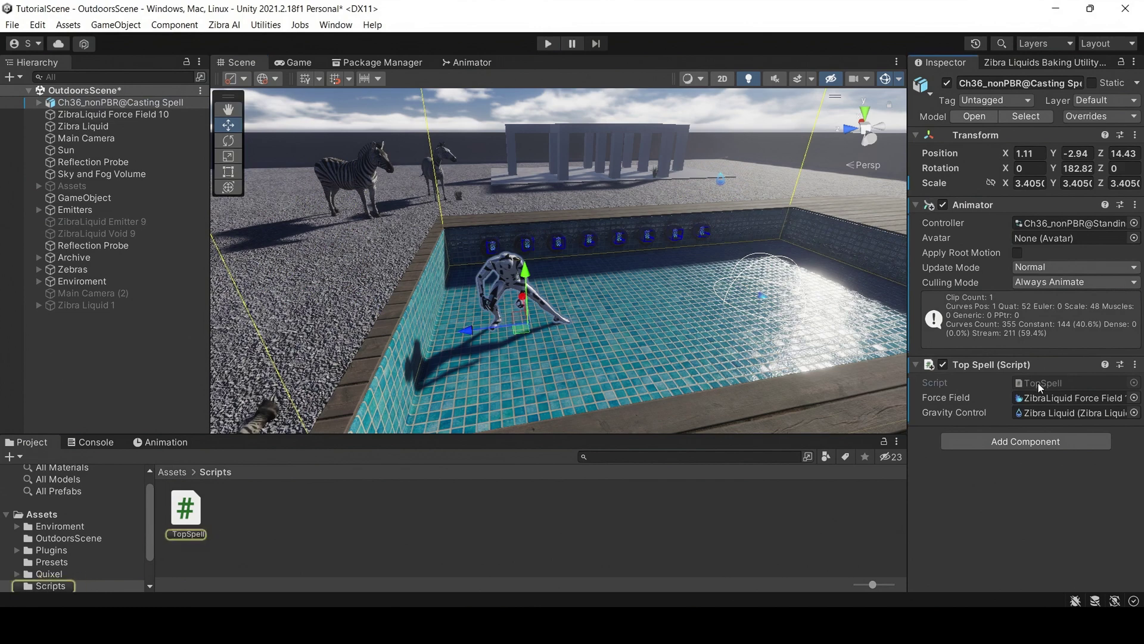
Step: Read through TopSpell.cs, which sets the force field's strength and decay
left_click(191, 519)
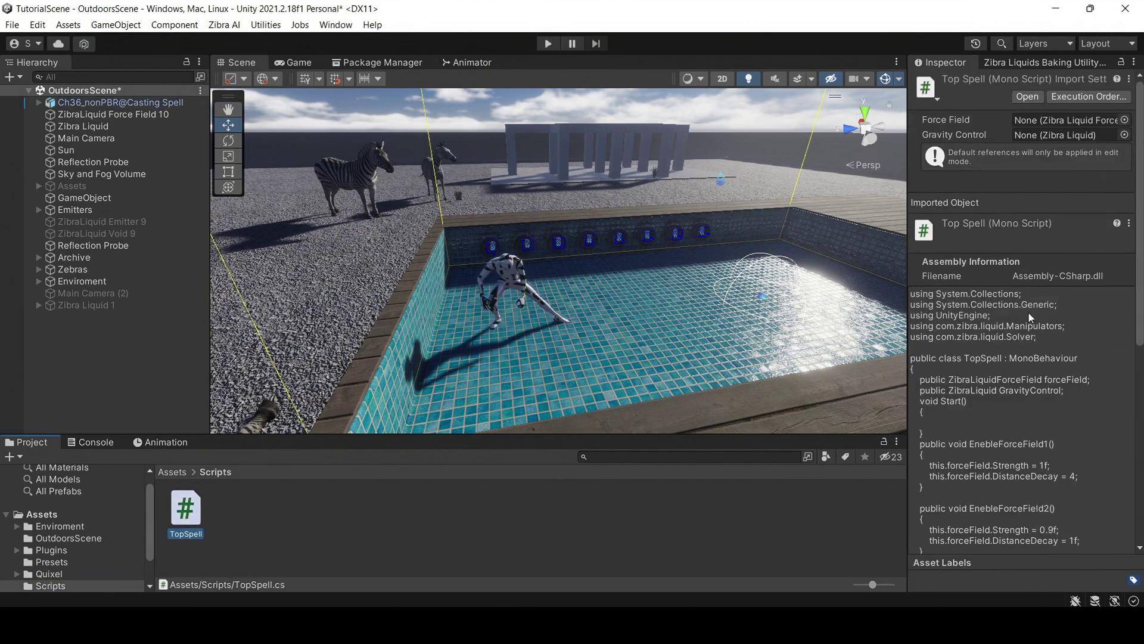
scroll(1029, 313, "down", 8)
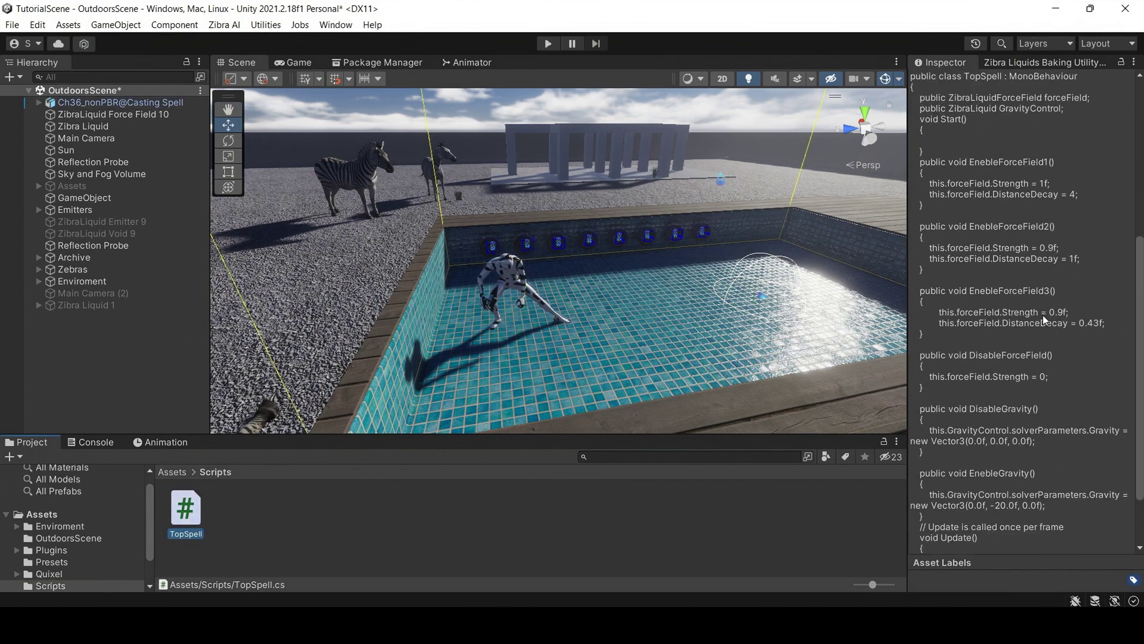
scroll(1100, 543, "down", 2)
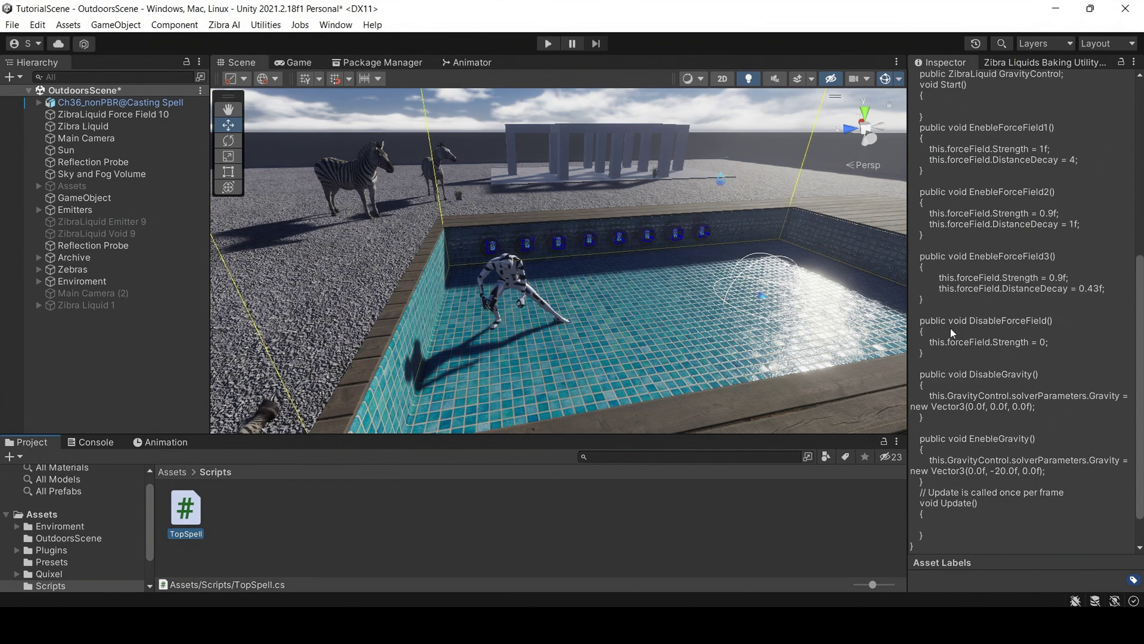
left_click(462, 319)
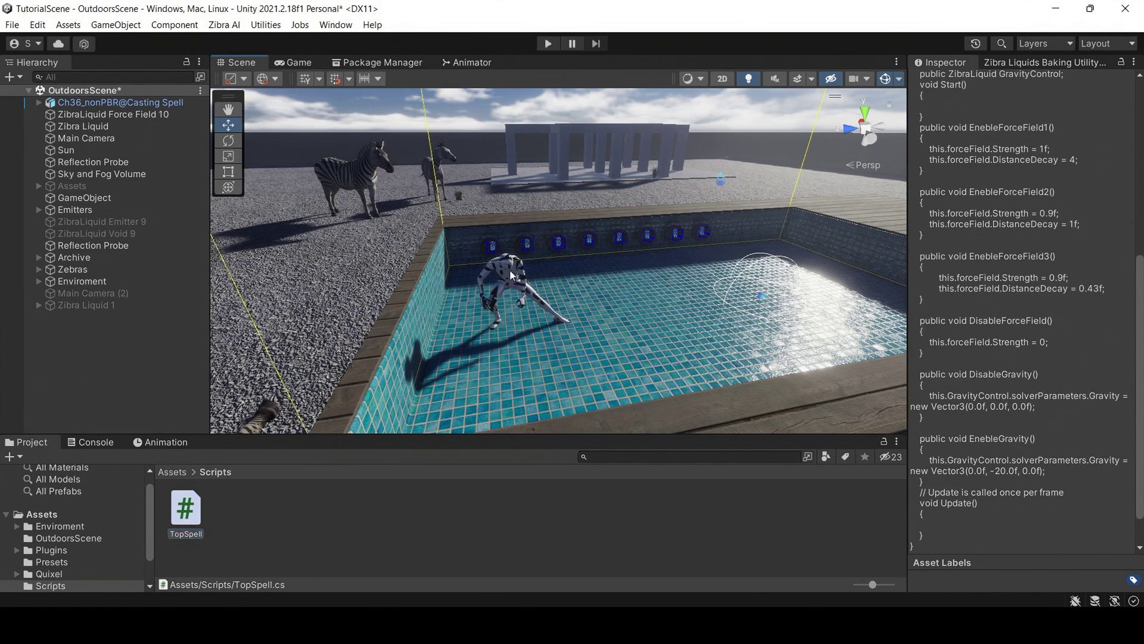
Step: Inspect each EnebleForceField and DisableForceField event on the cast-spell clip's timeline
left_click(149, 446)
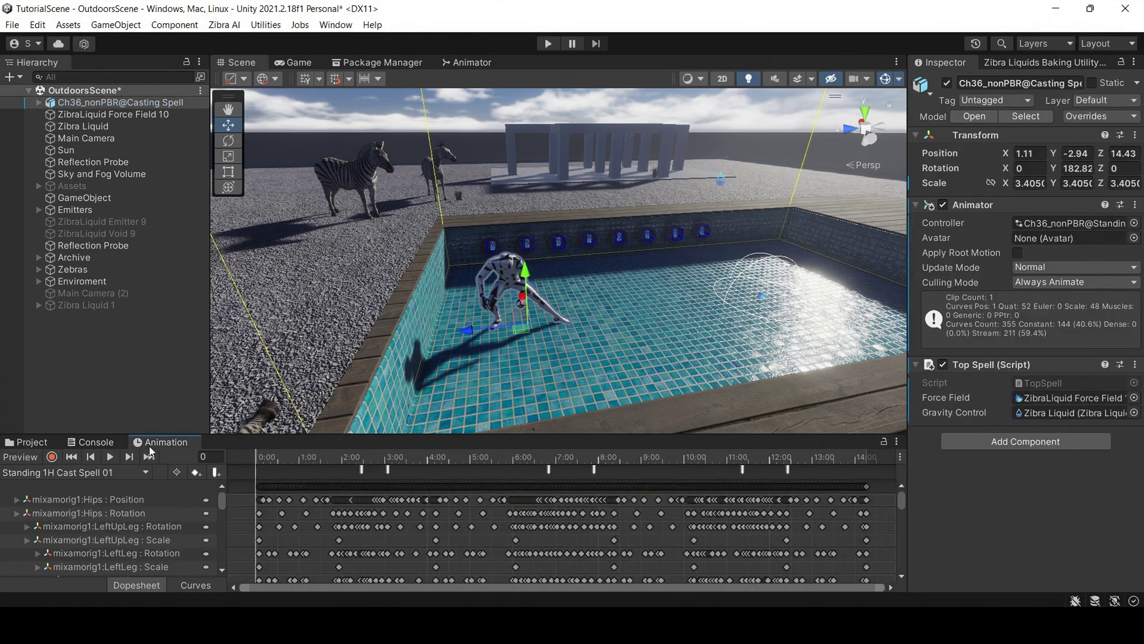
left_click(361, 470)
left_click(388, 470)
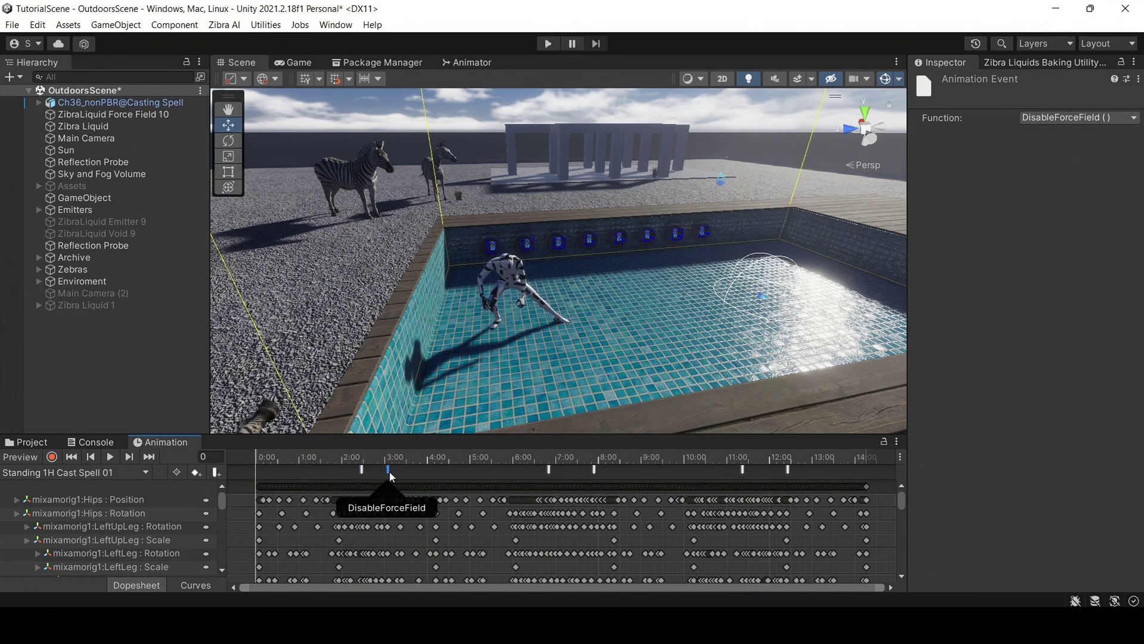
left_click(549, 471)
left_click(595, 470)
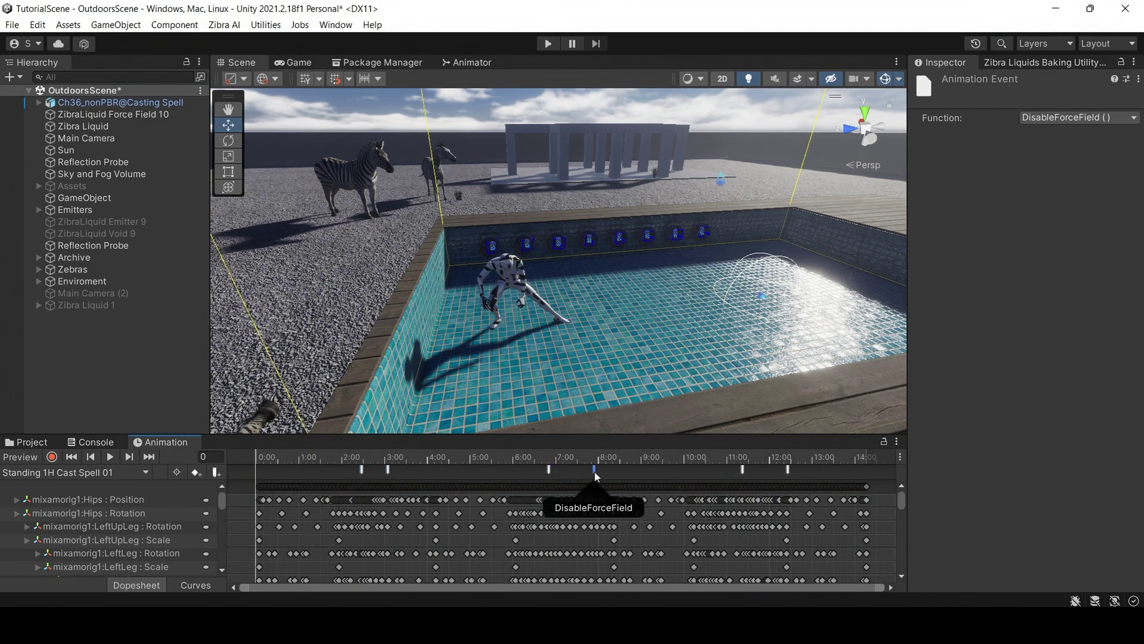
left_click(742, 471)
left_click(789, 471)
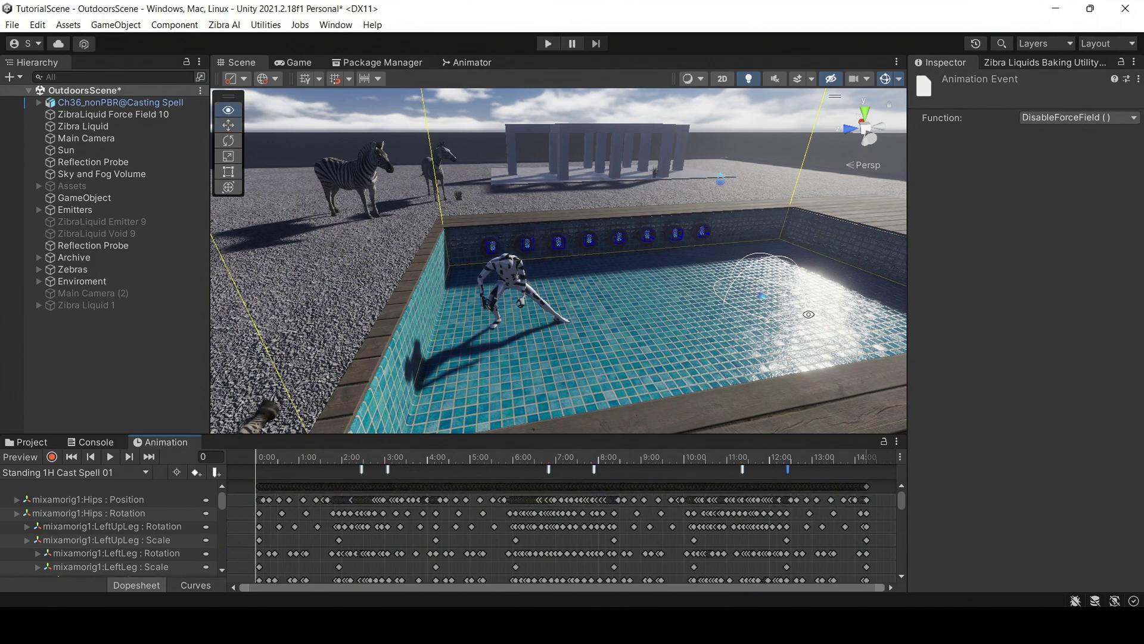
Step: Select the Ch36_nonPBR@Casting Spell character and enter Play mode
left_click_drag(810, 314, 782, 297, "alt")
left_click(120, 102)
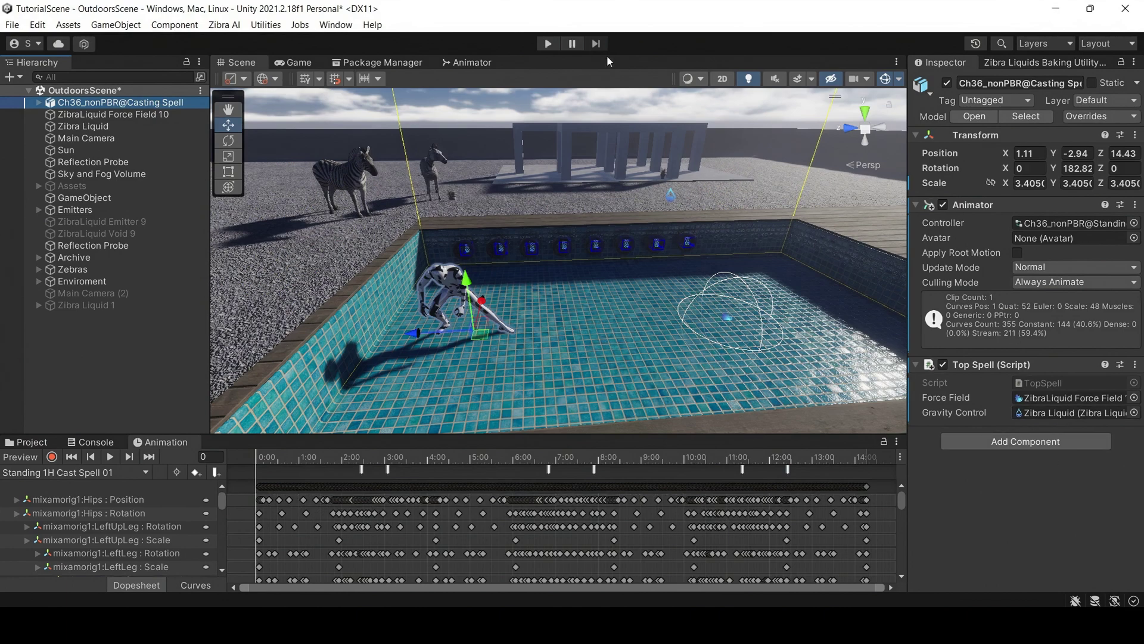
left_click(549, 45)
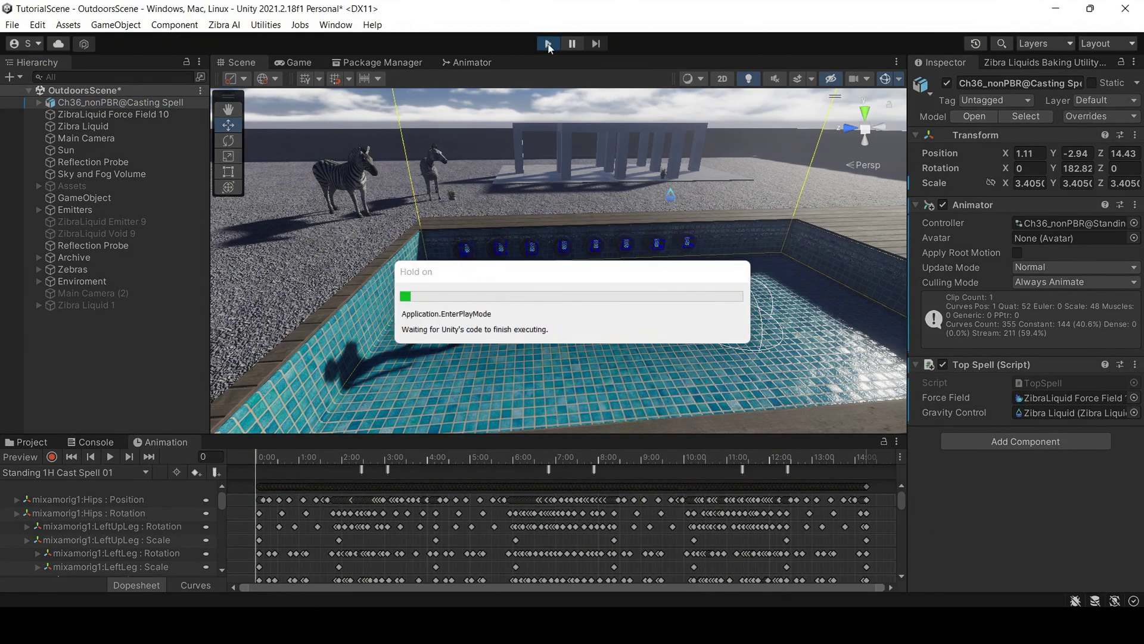